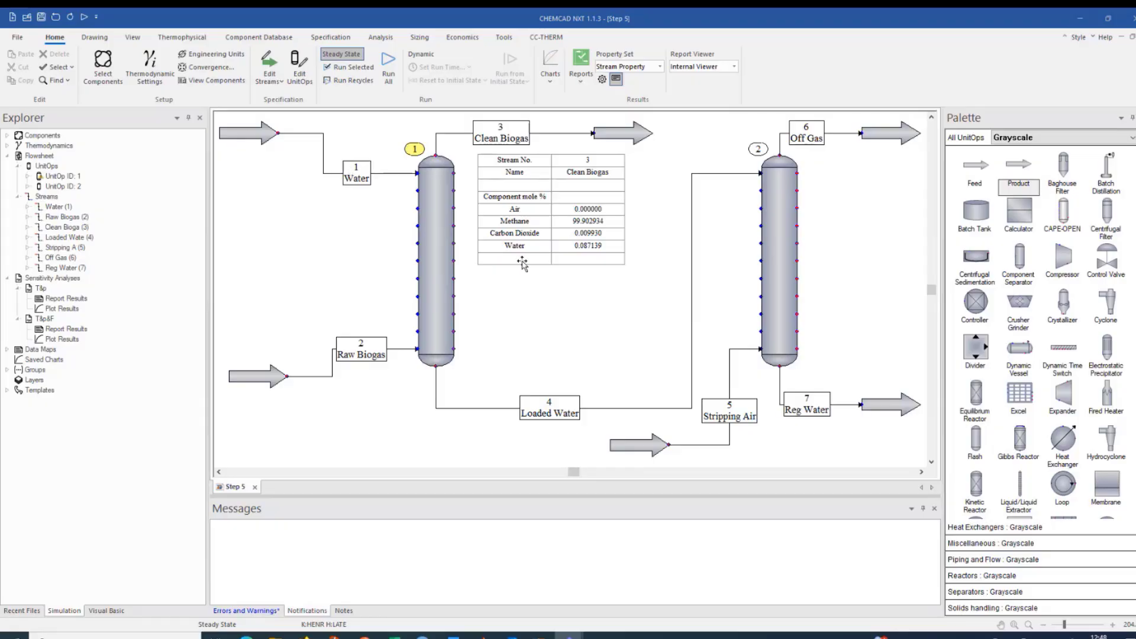
Step: Open the Water (1) and Reg Water (7) streams together for editing
click(381, 173)
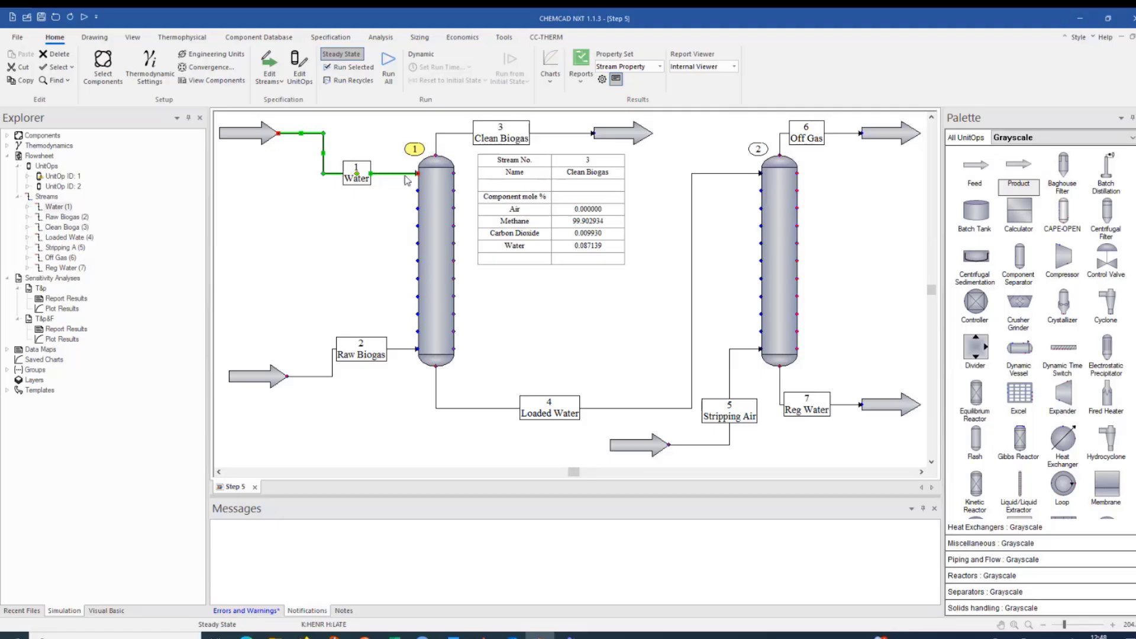
shift+click(851, 408)
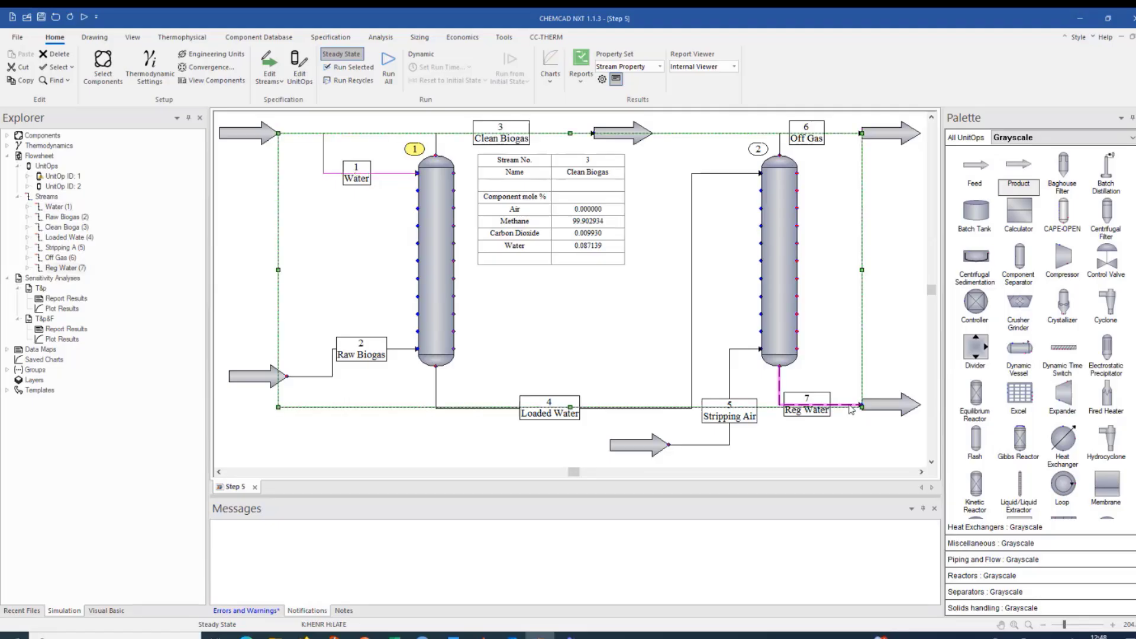
right_click(850, 408)
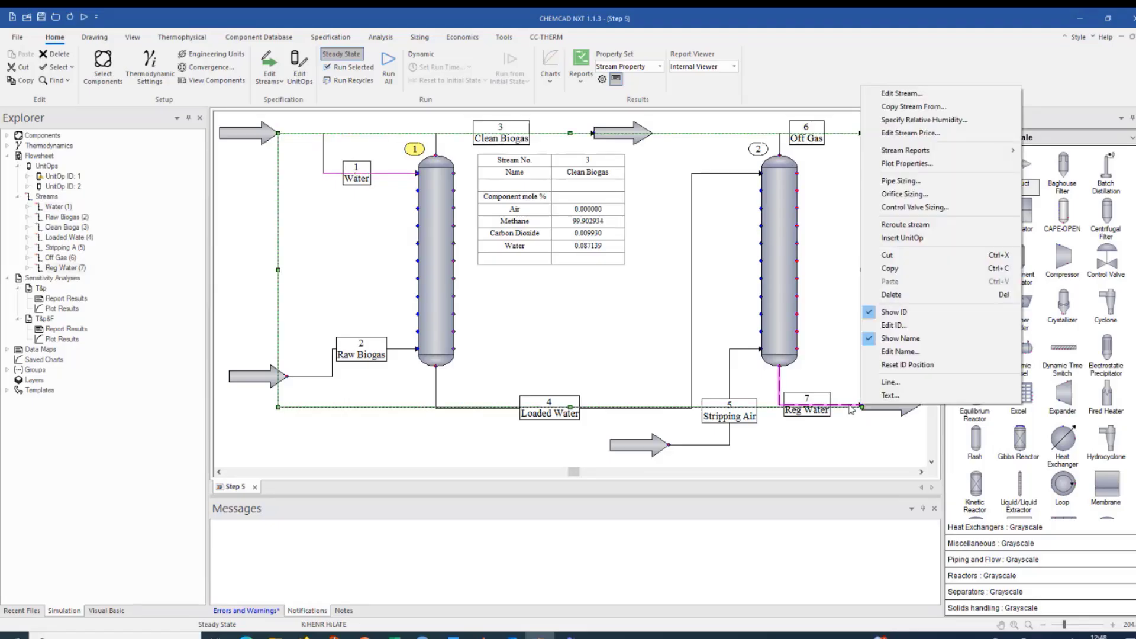
click(937, 94)
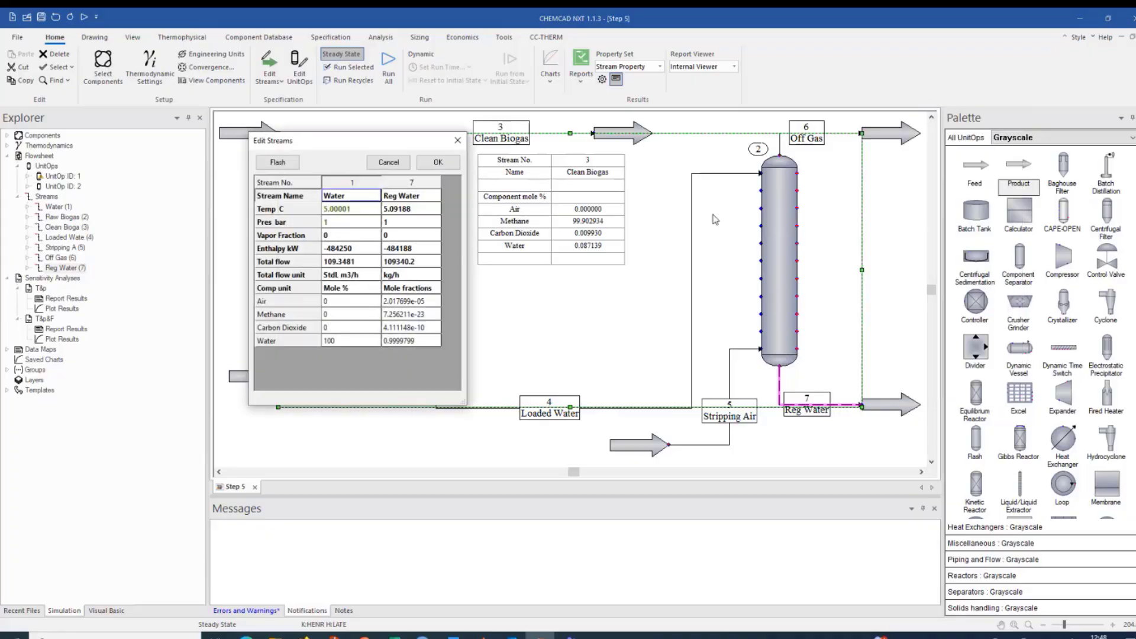
Step: Set the component unit of both the Water and Reg Water streams to kg/h and accept the stream edits
click(377, 292)
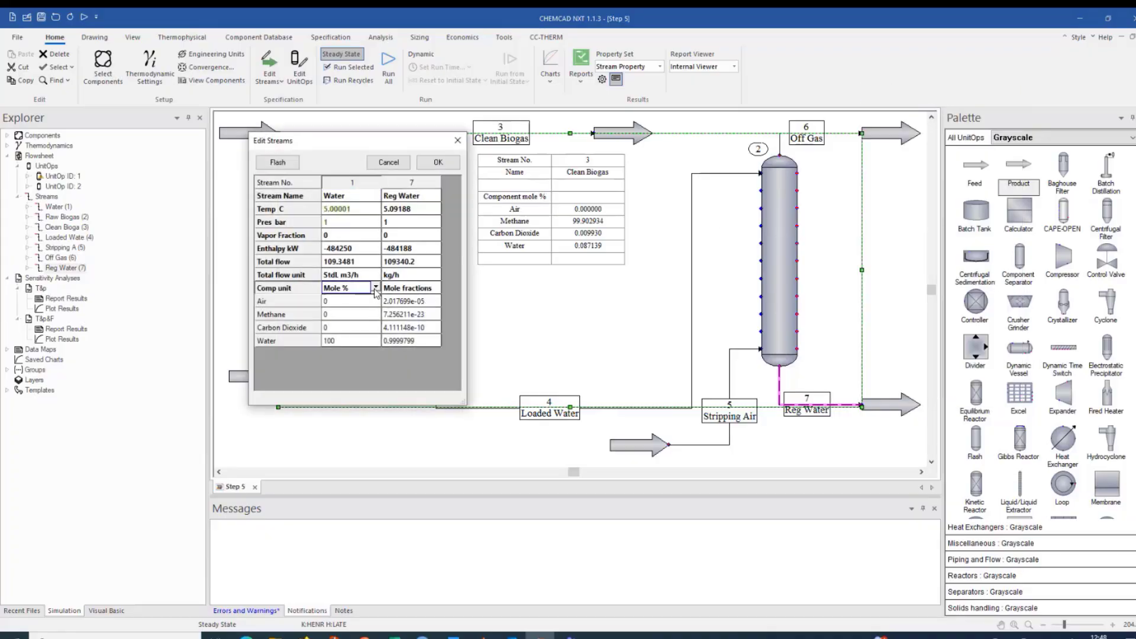
click(375, 288)
click(358, 336)
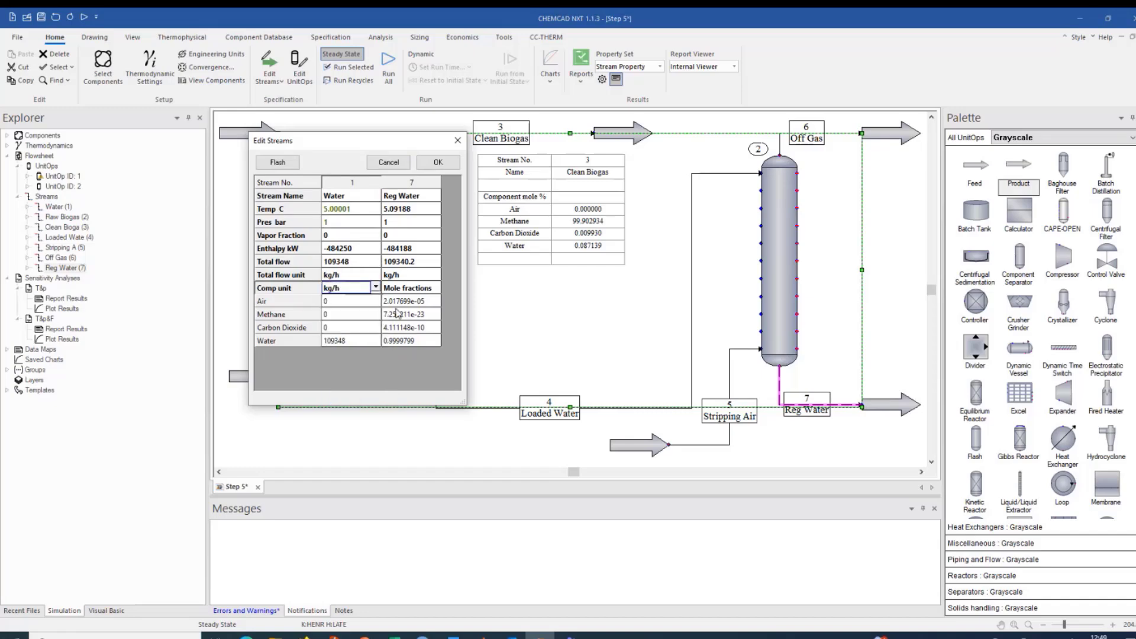
click(415, 288)
click(434, 288)
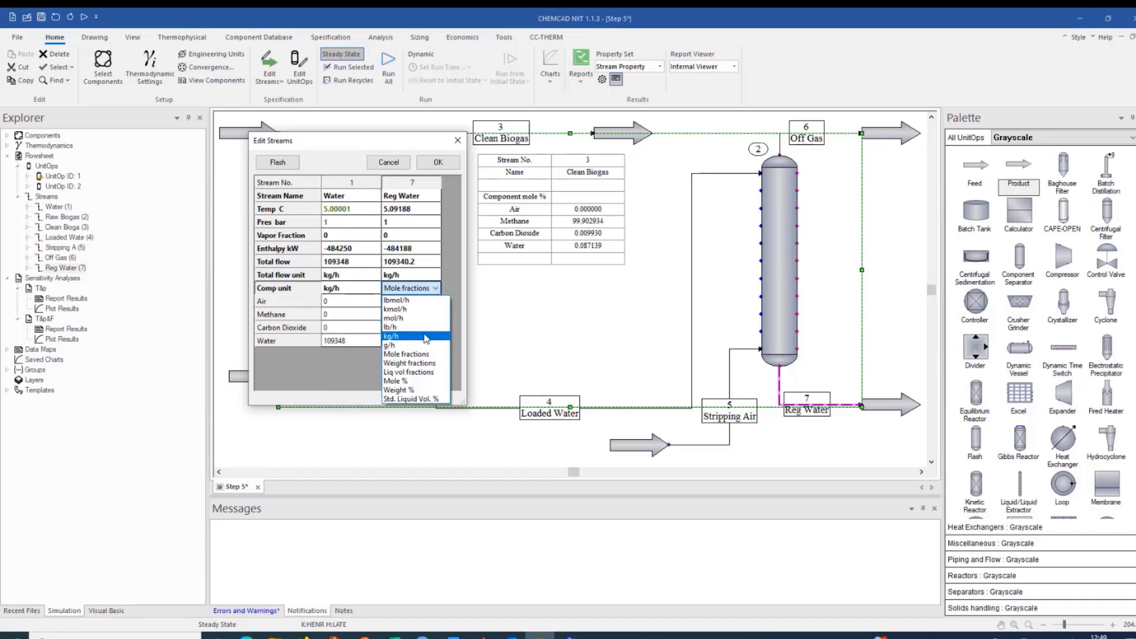
click(426, 337)
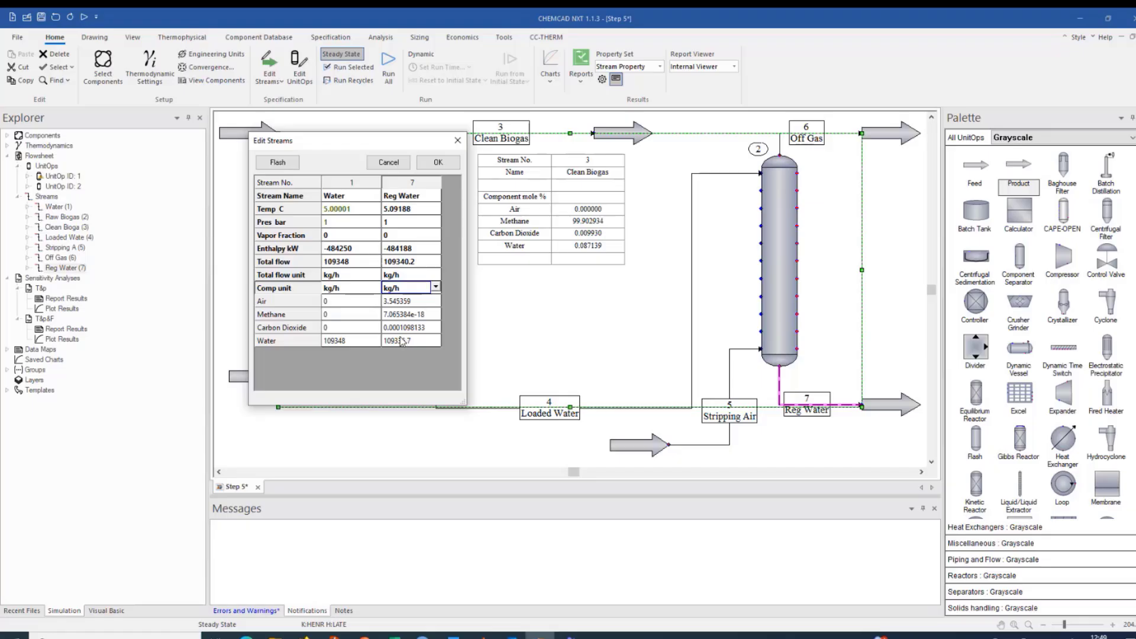
drag(367, 145, 209, 196)
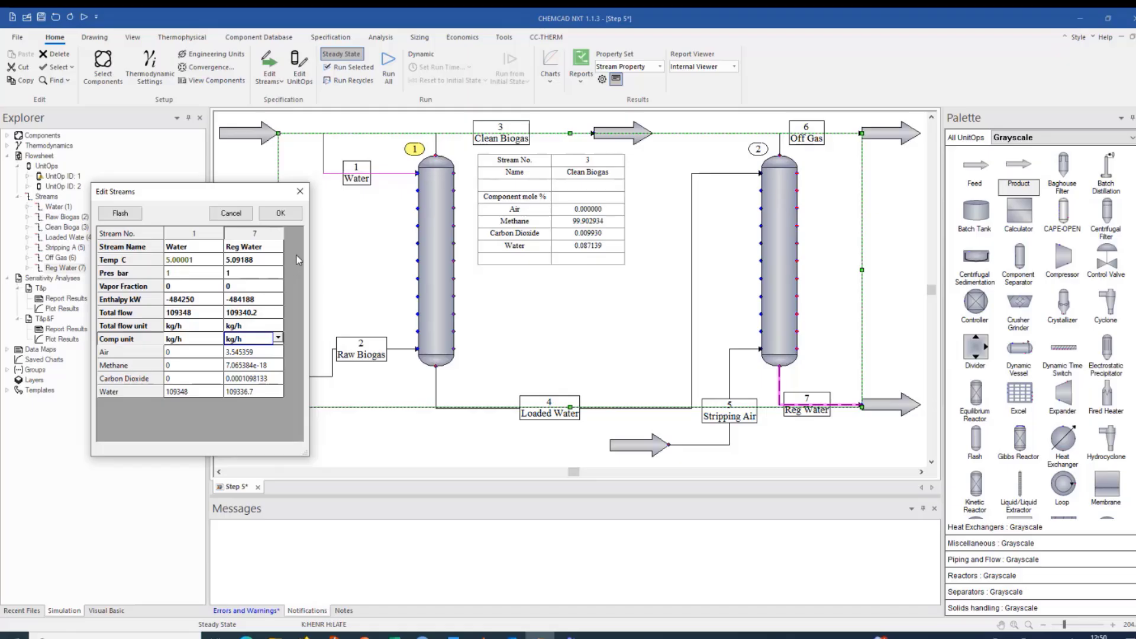
click(281, 213)
click(828, 442)
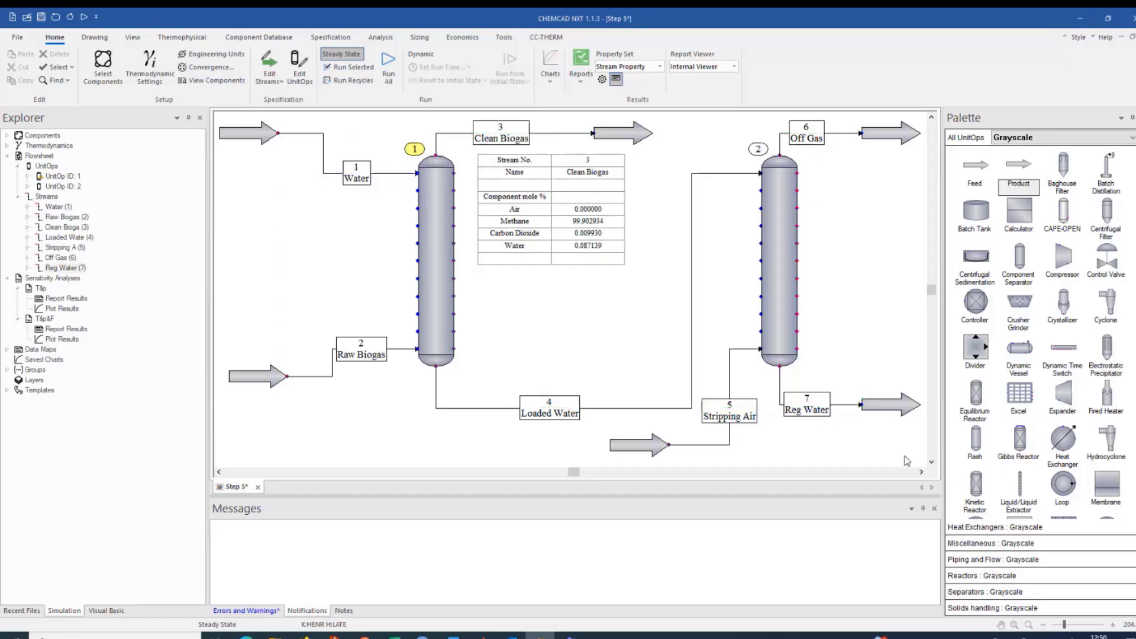
Step: Place a Mixer on the flowsheet just beyond the Reg Water product arrow
click(921, 471)
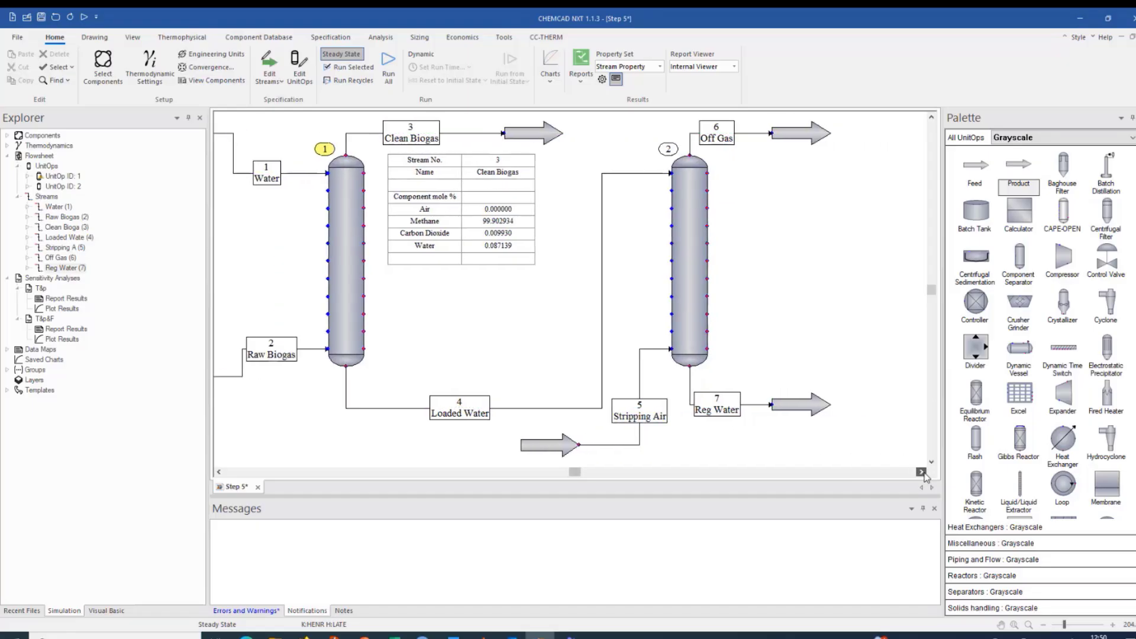
click(931, 462)
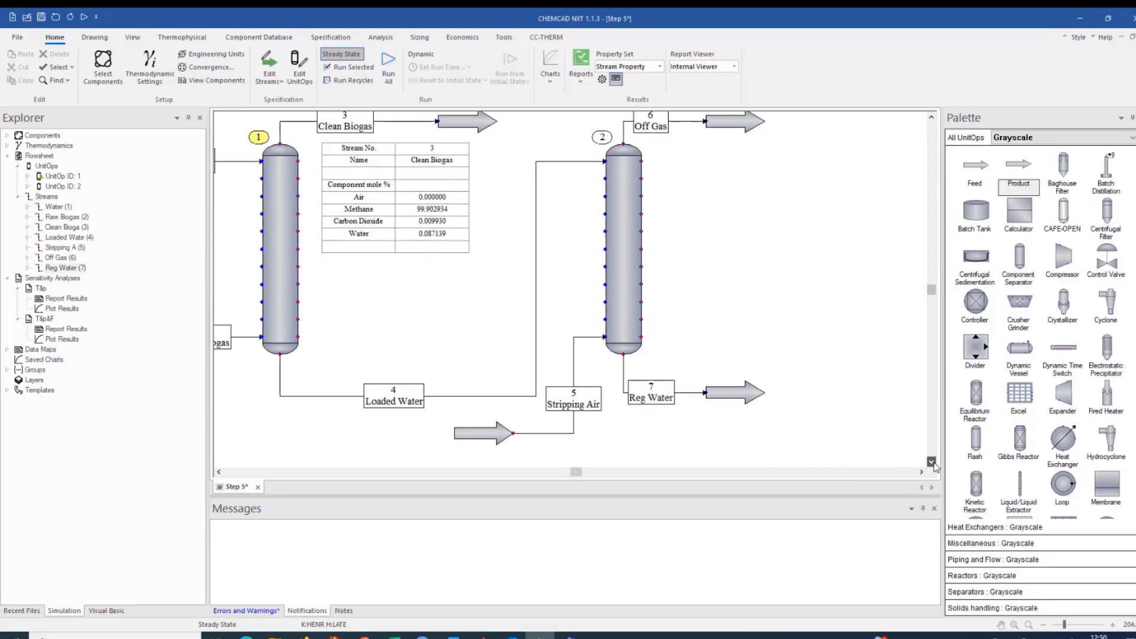
click(931, 462)
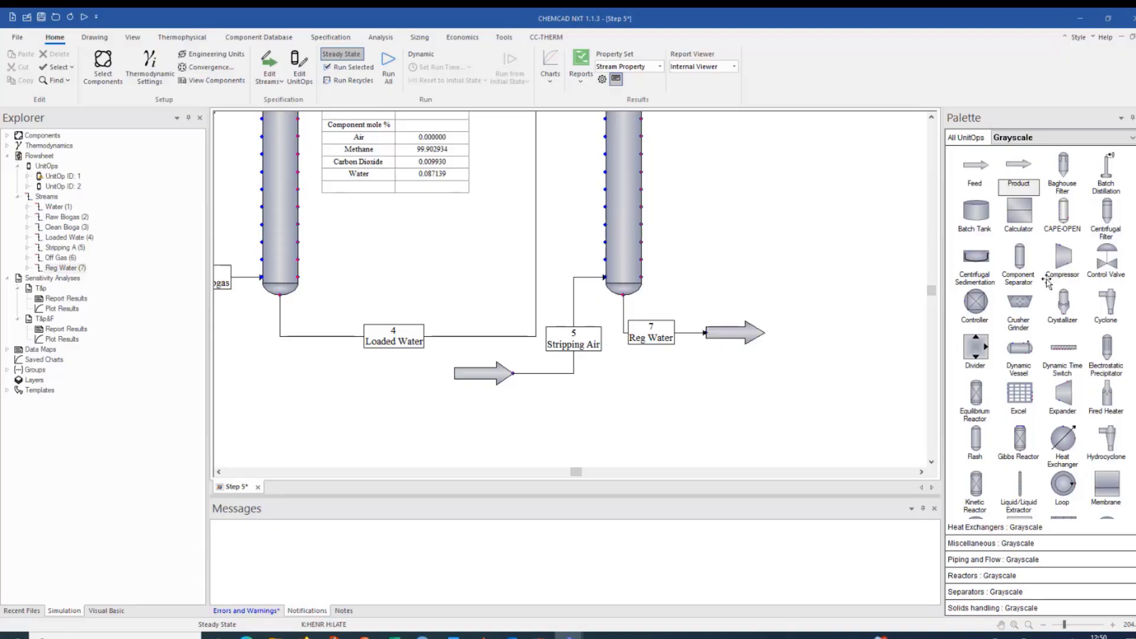
scroll(1047, 287, down, 2)
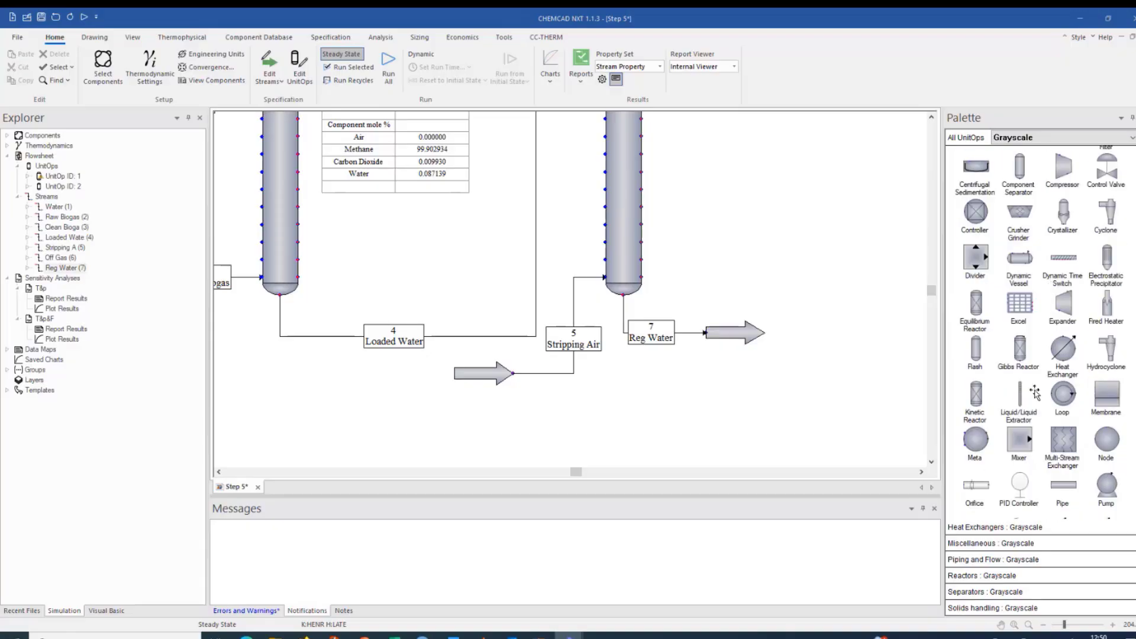
click(1019, 441)
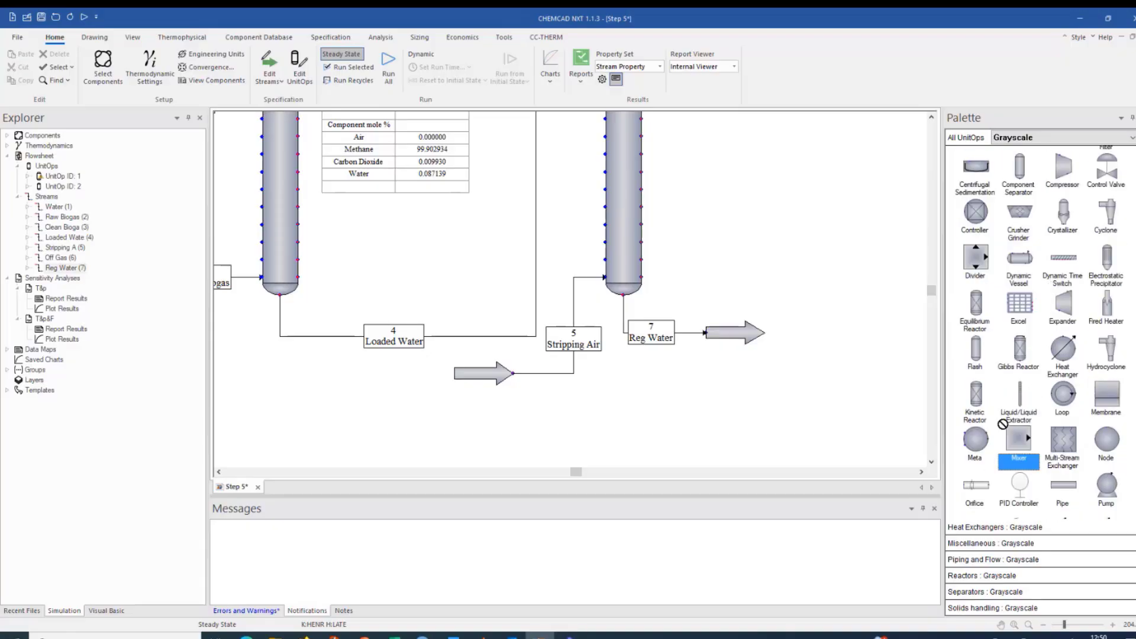
click(812, 333)
Step: Place a Divider to the right of the mixer, in line with it
click(921, 472)
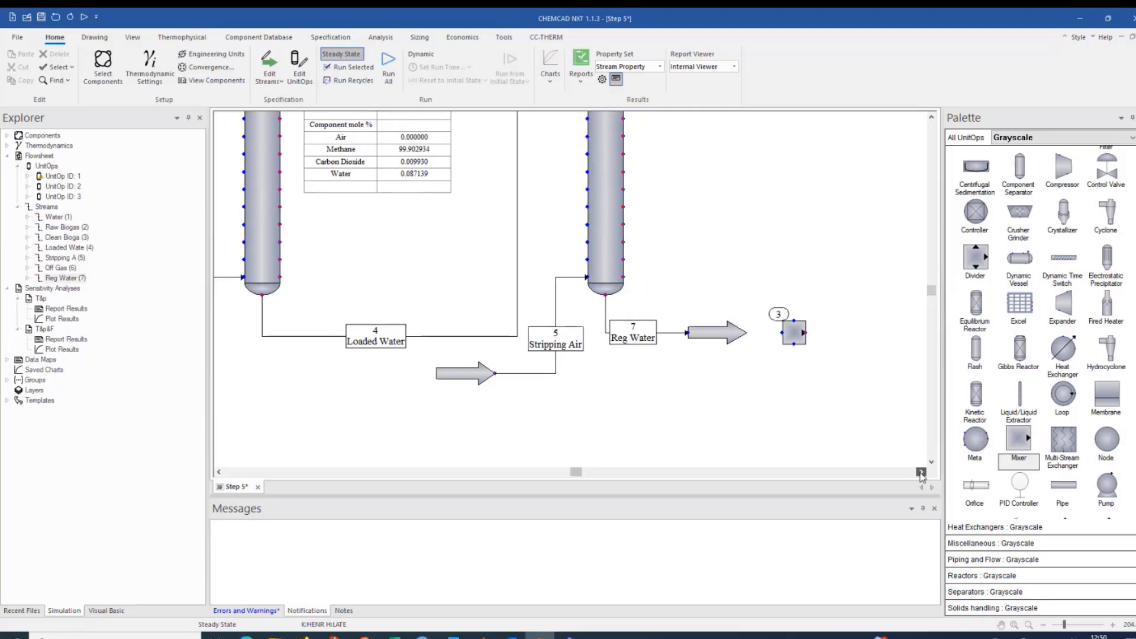
click(921, 472)
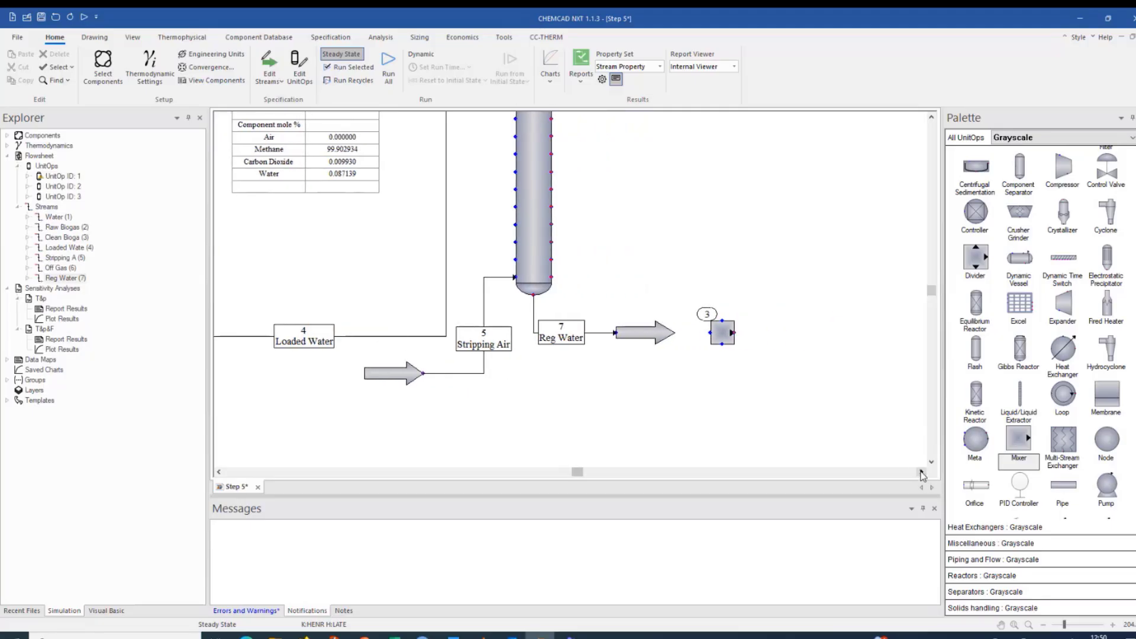
click(975, 257)
click(807, 333)
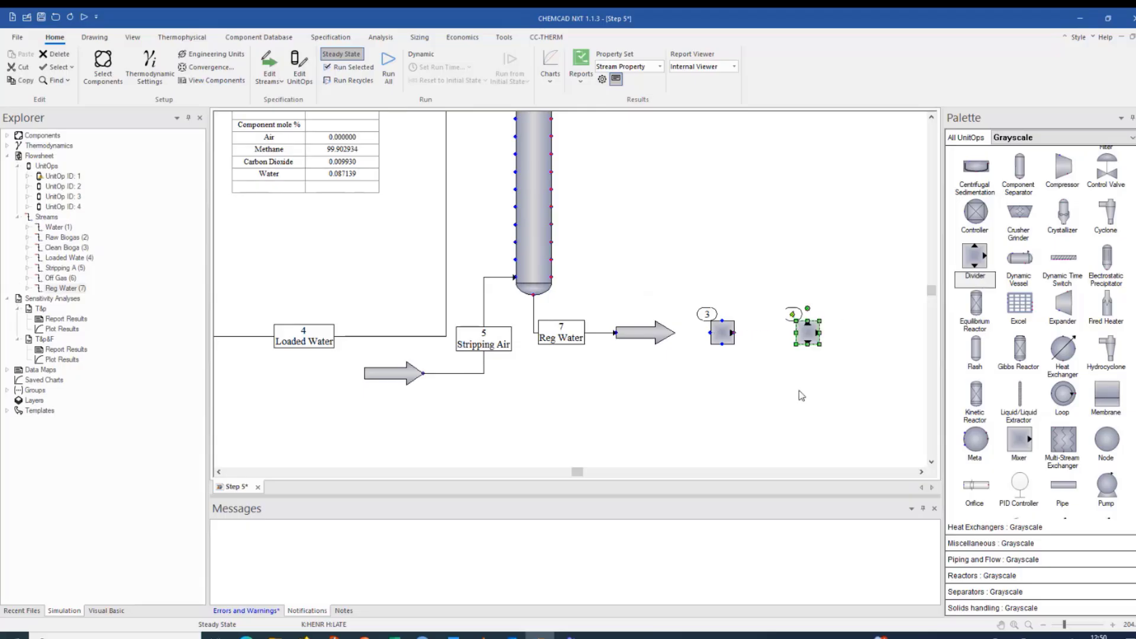
click(802, 396)
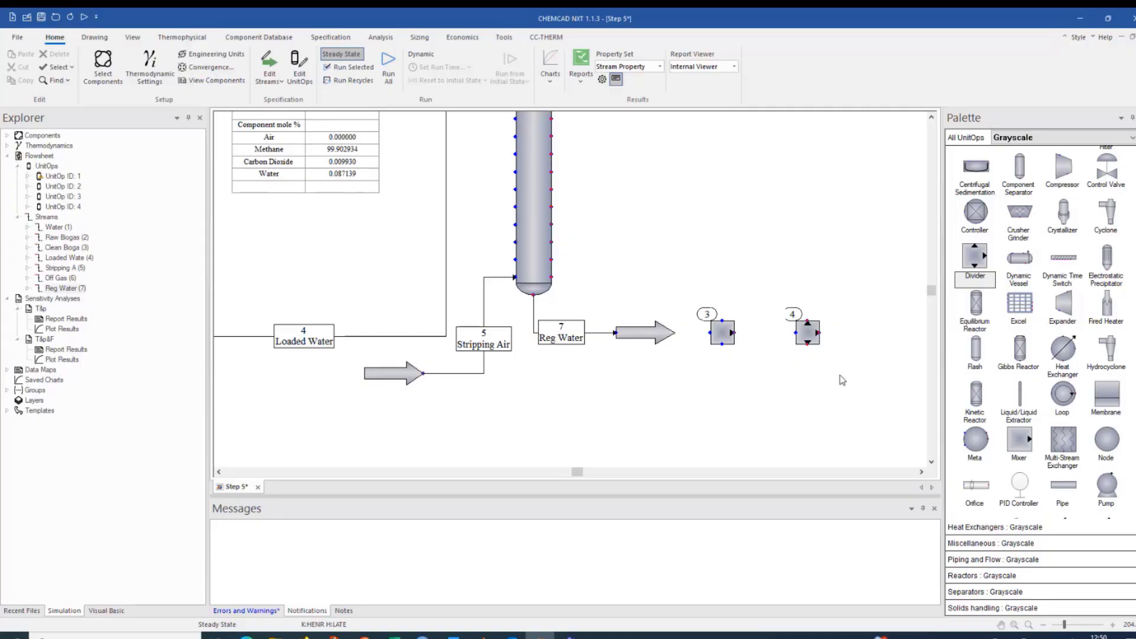
Step: Place a Feed arrow above the Reg Water product arrow, near the mixer
scroll(697, 389, down, 3)
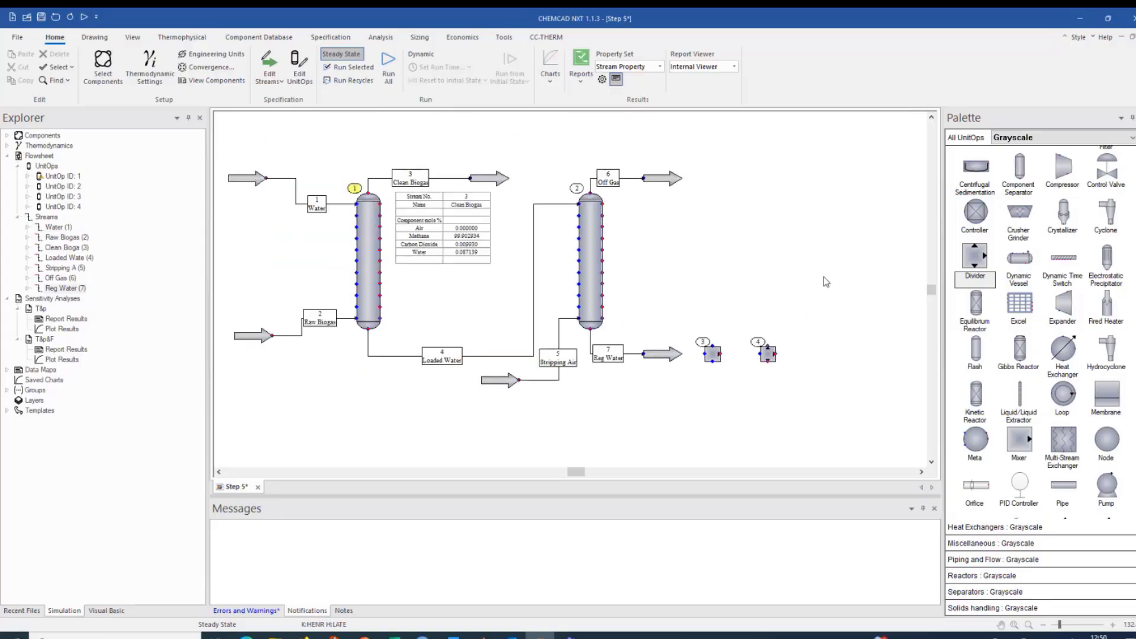
scroll(1001, 232, up, 2)
click(973, 169)
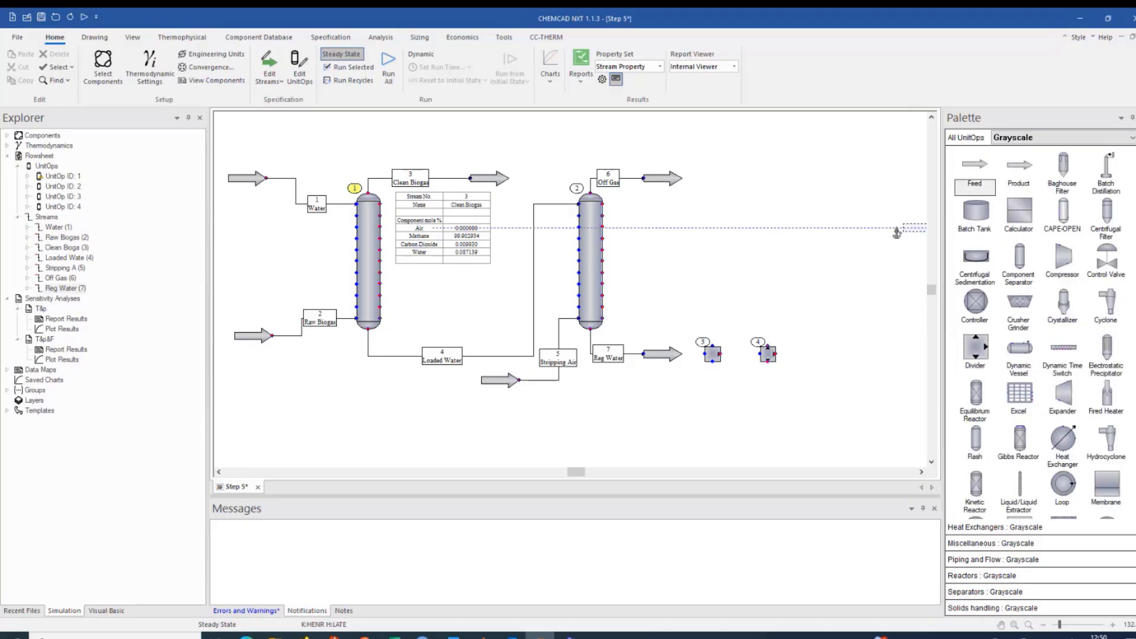
click(654, 314)
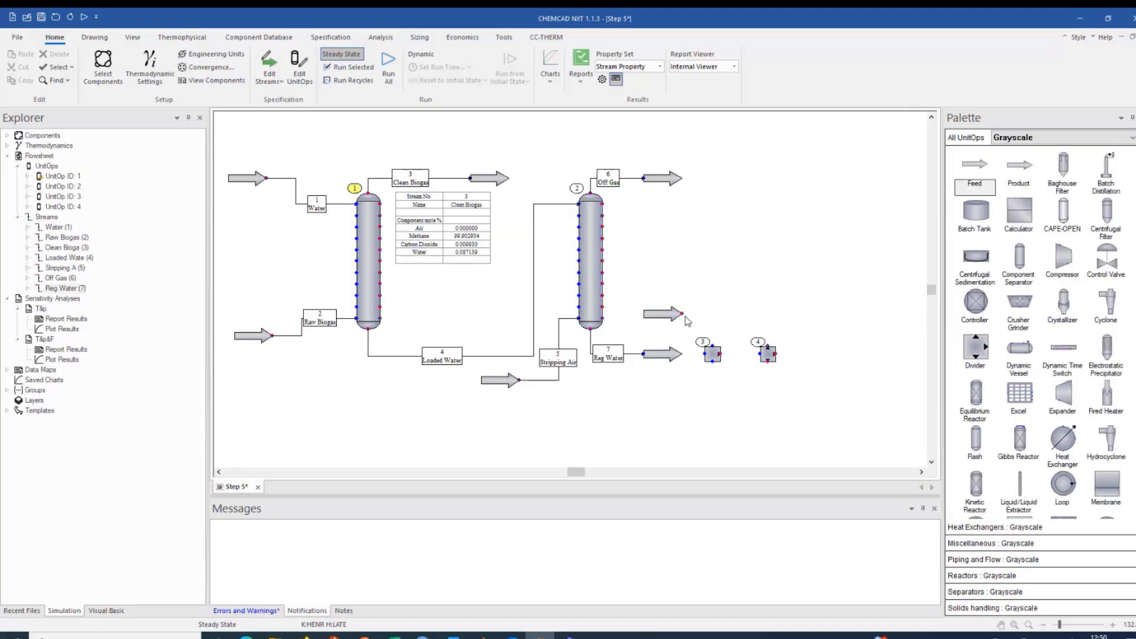
click(681, 314)
click(712, 346)
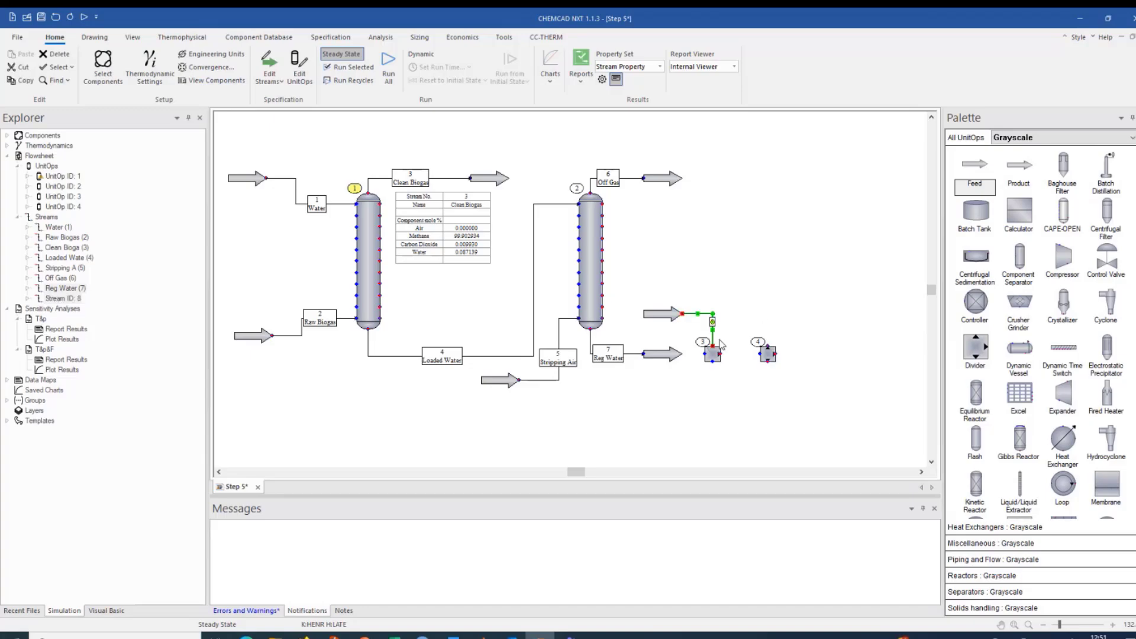
key(Delete)
Step: Delete the product arrow of the Reg Water stream and reconnect that stream to the mixer's left inlet
click(669, 354)
key(Delete)
click(640, 355)
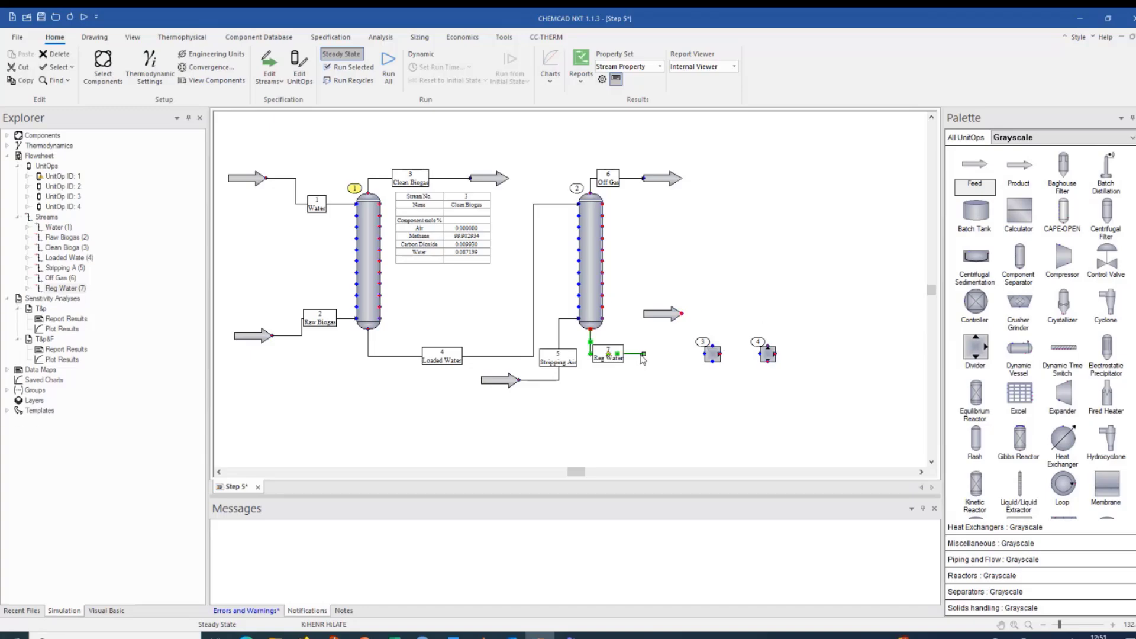
drag(645, 355, 704, 354)
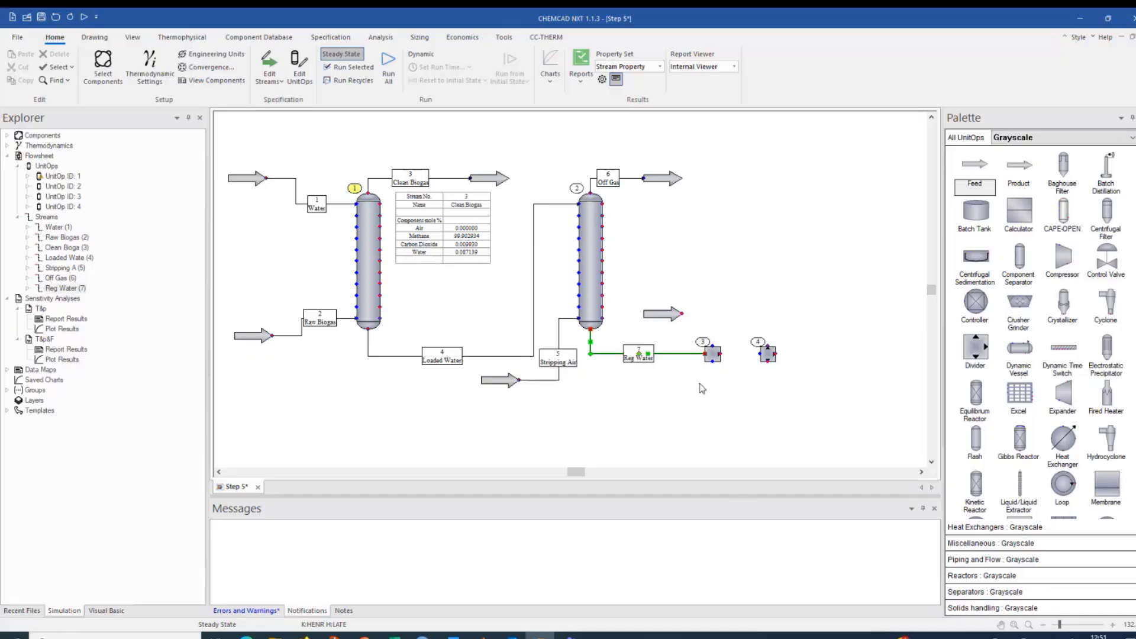
Step: Connect the new feed to the mixer's upper inlet and name the resulting stream Make-Up
click(681, 314)
click(713, 347)
double_click(703, 317)
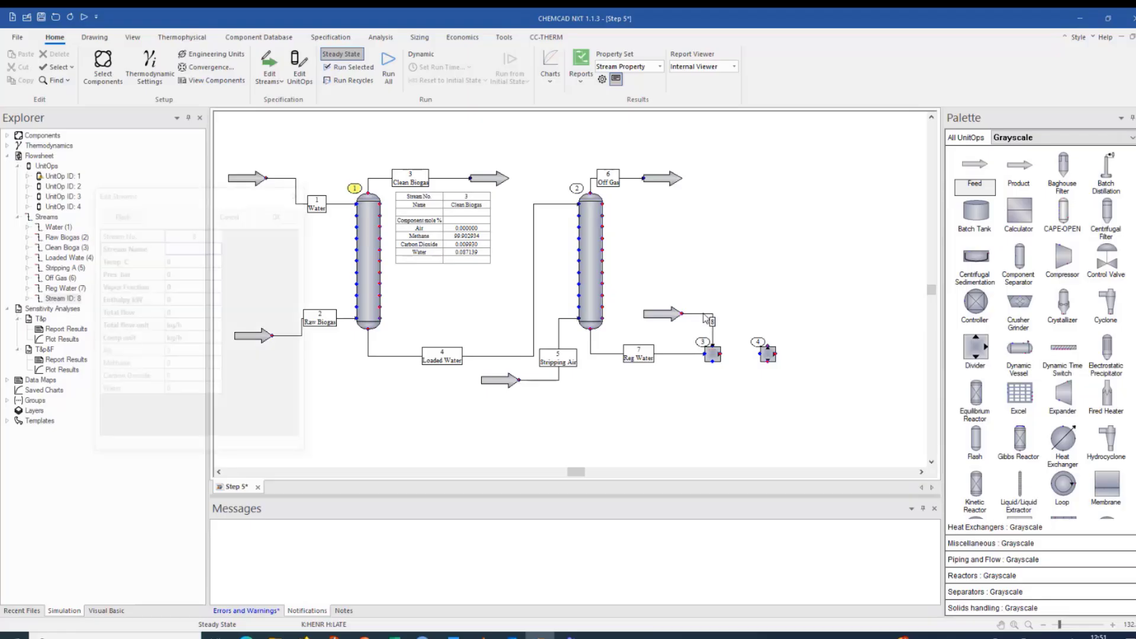
click(208, 245)
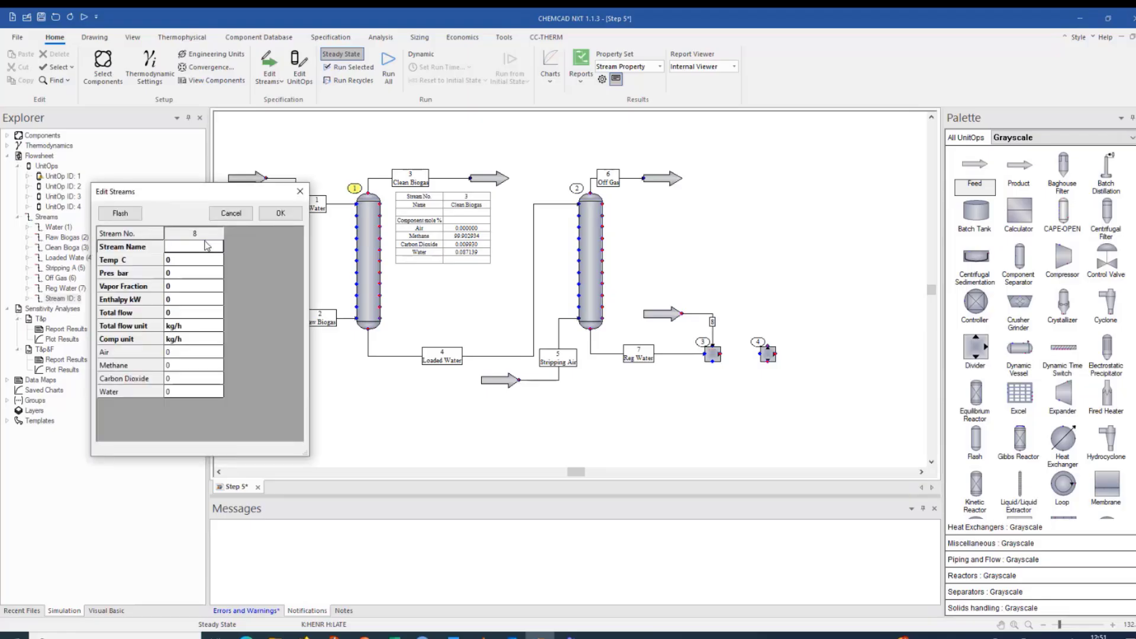
text(Make-Up)
Step: Specify the Make-Up stream with 20 °C, 1 bar and 1000 kg/h of water, flash it and accept the specification
click(174, 264)
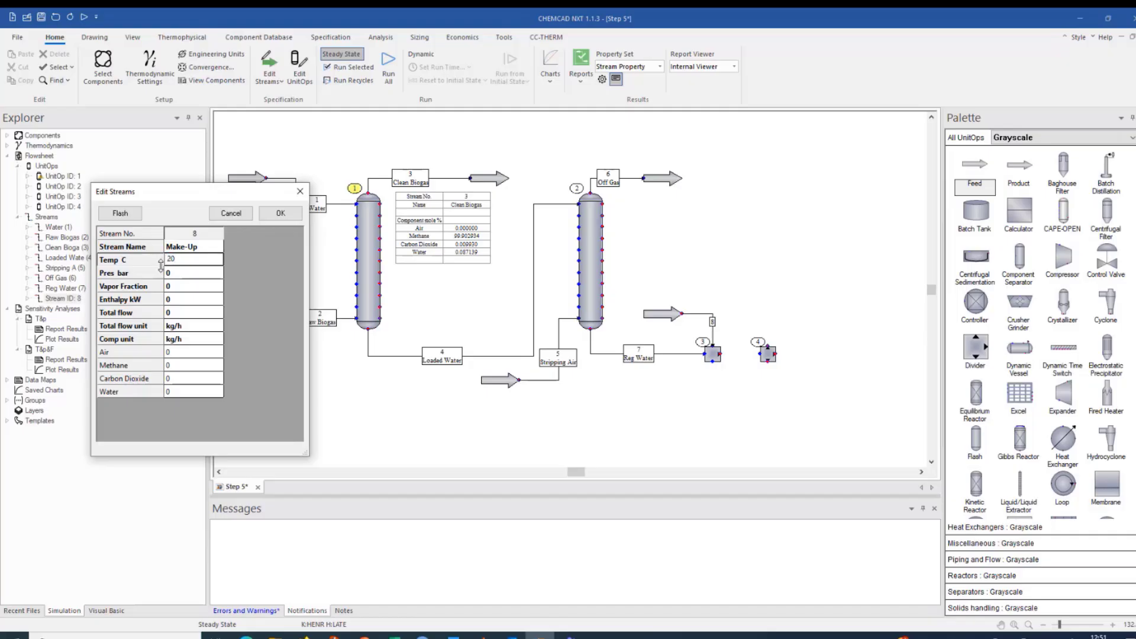
click(187, 273)
text(1)
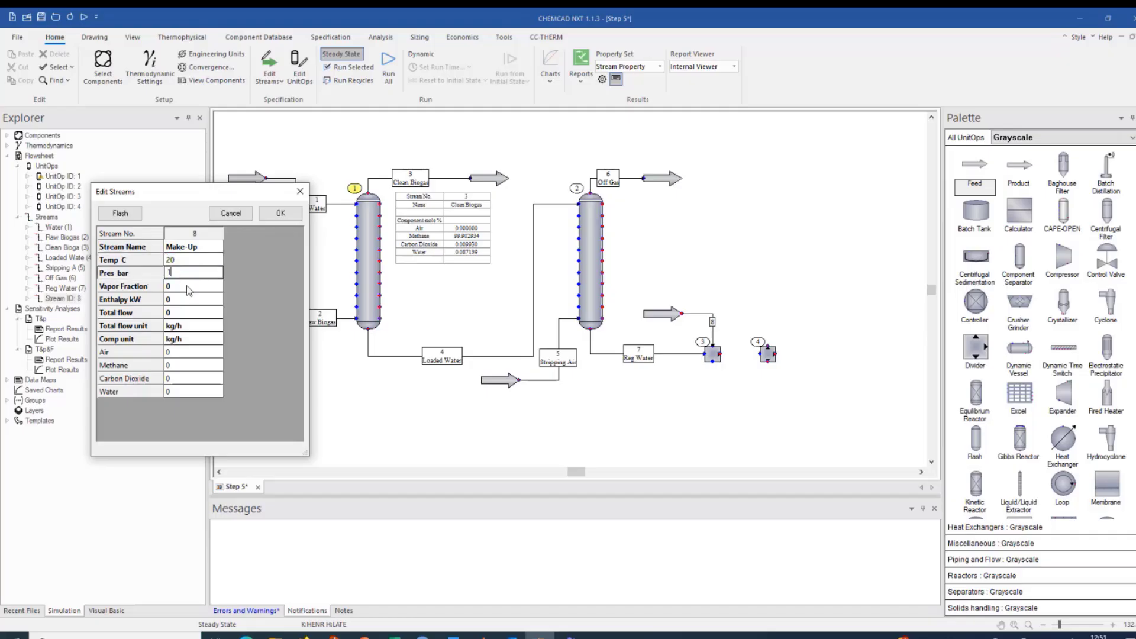
click(187, 344)
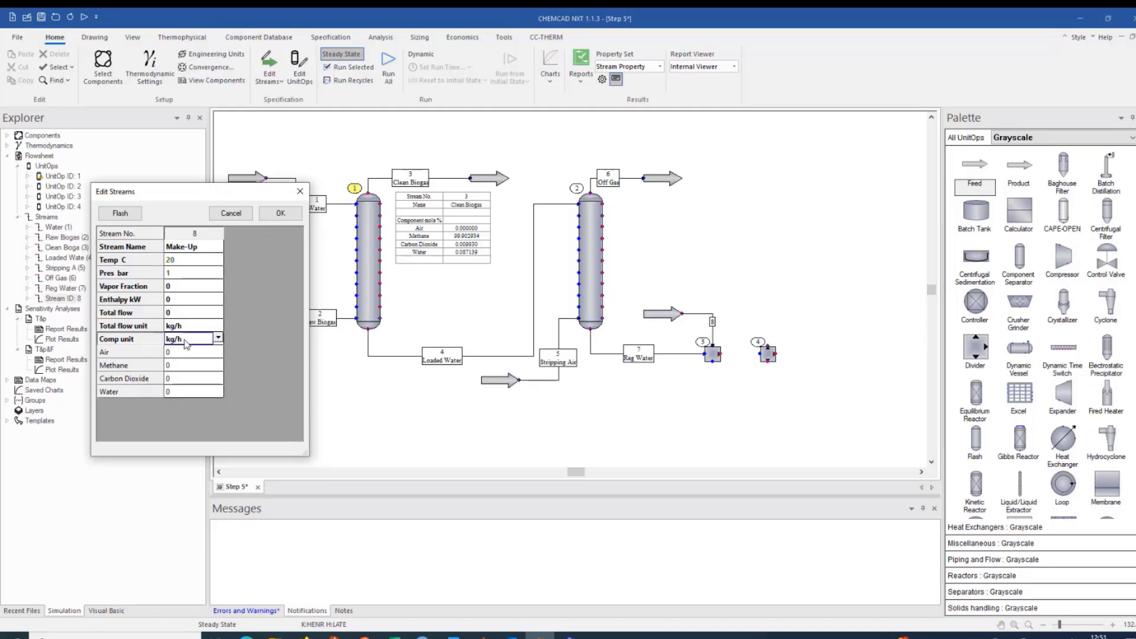
click(188, 392)
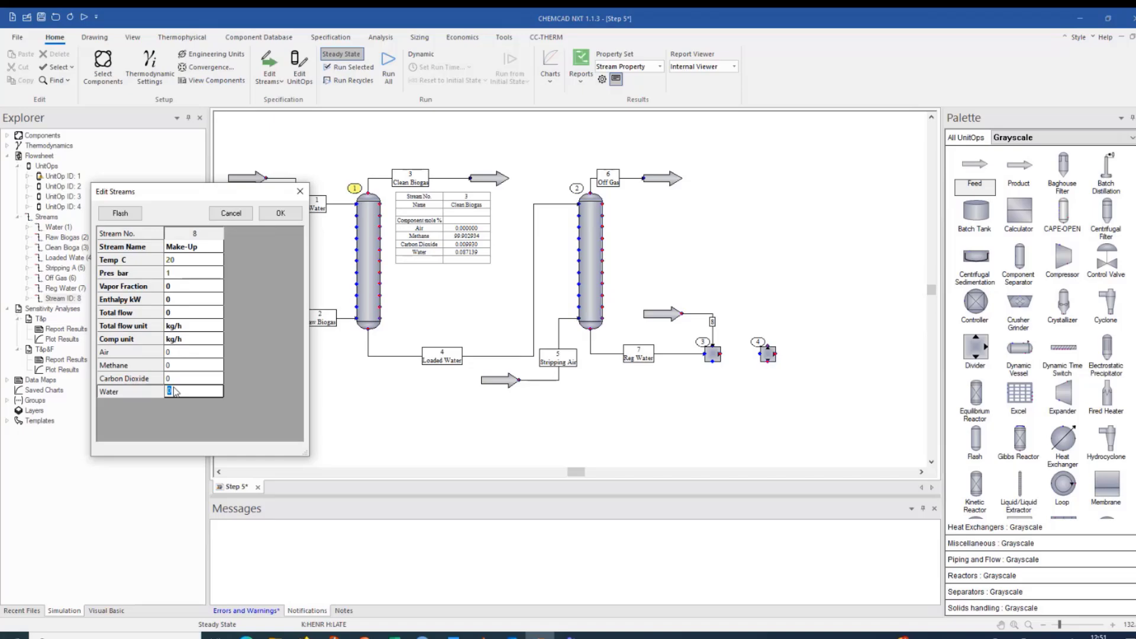
text(1000)
click(121, 214)
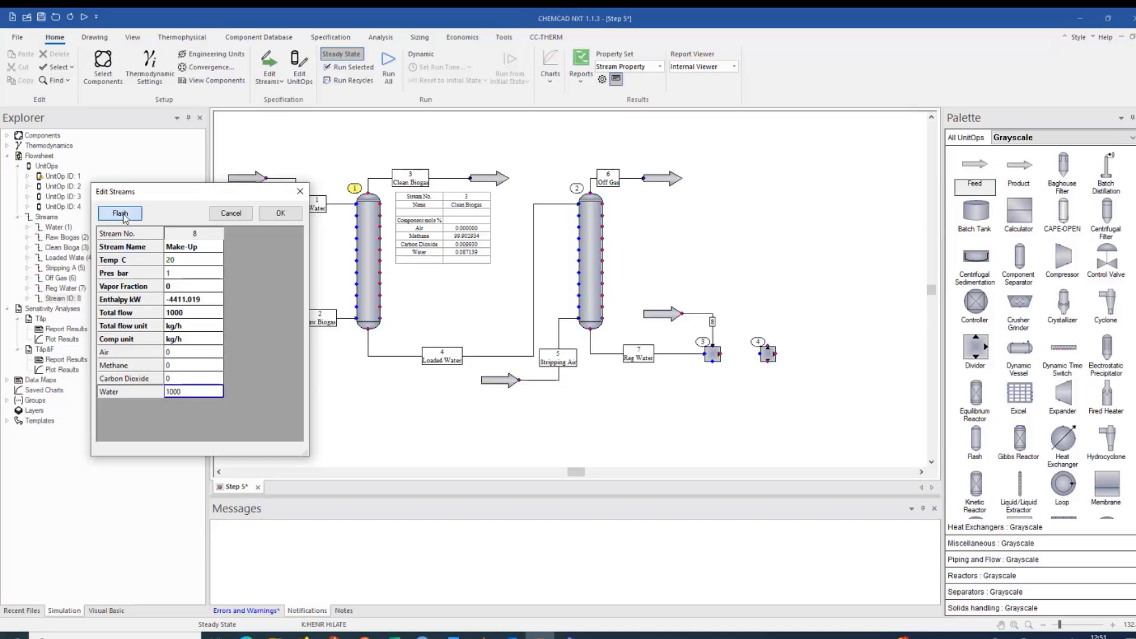
click(294, 216)
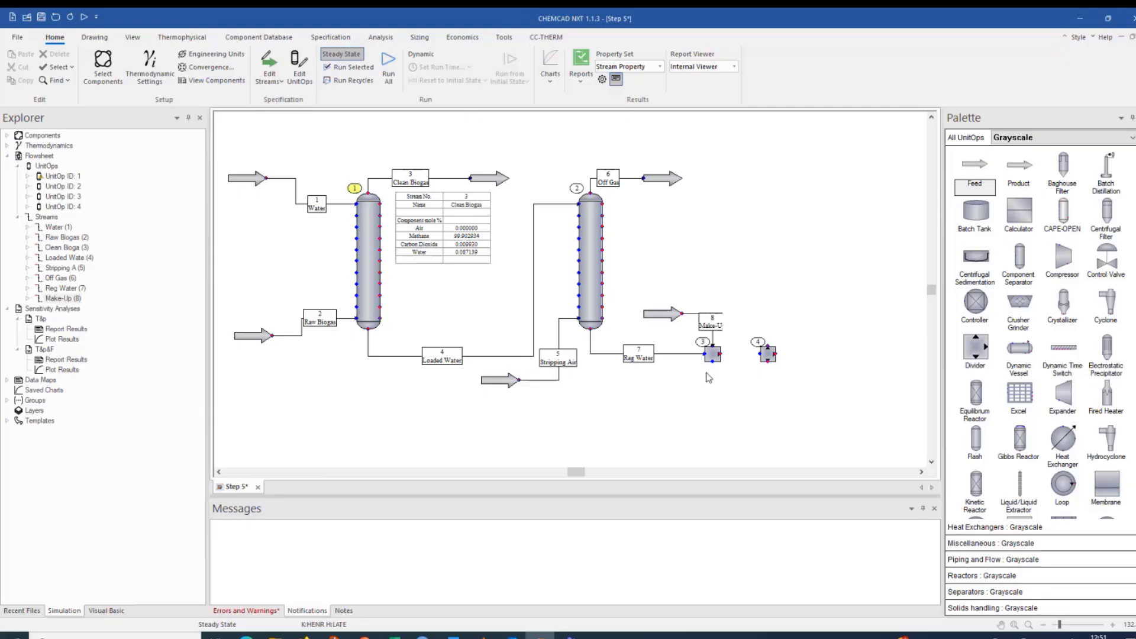
Step: Connect the mixer's outlet to the divider's inlet with a new stream
scroll(829, 388, up, 3)
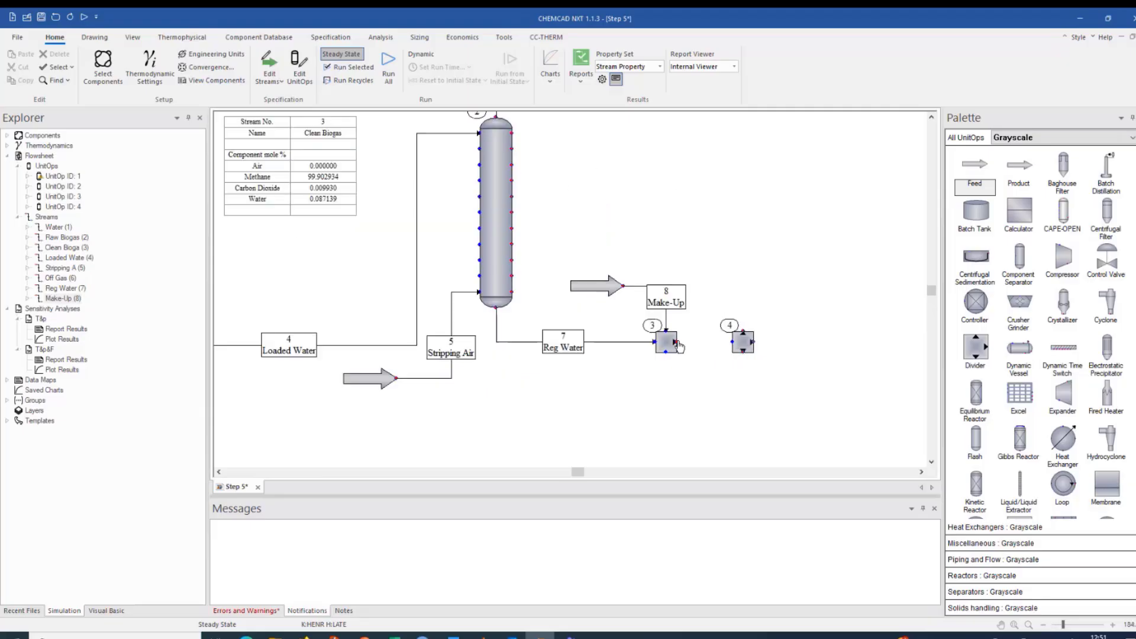
click(677, 342)
click(731, 343)
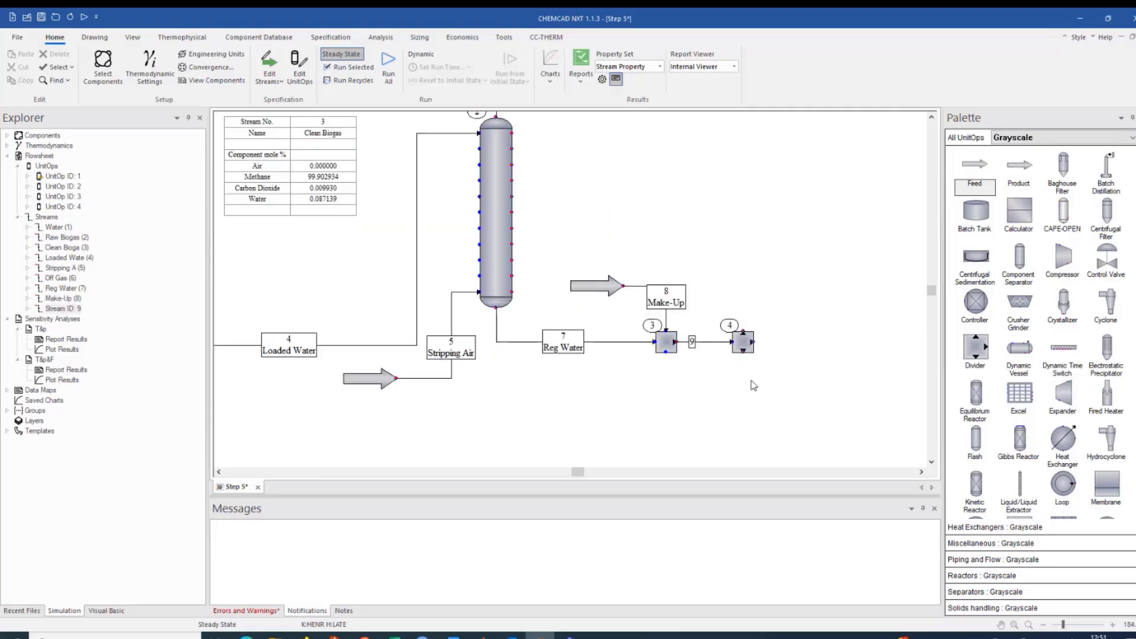
Step: Add a product arrow beside the divider and connect the divider's right outlet to it with a new stream
click(1018, 171)
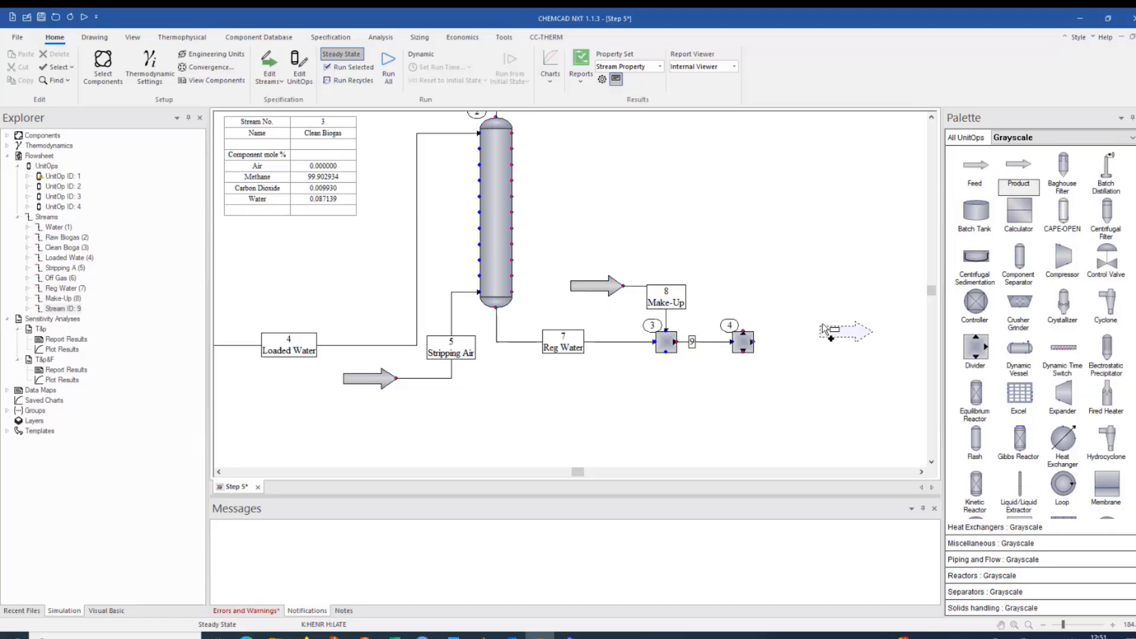
click(847, 341)
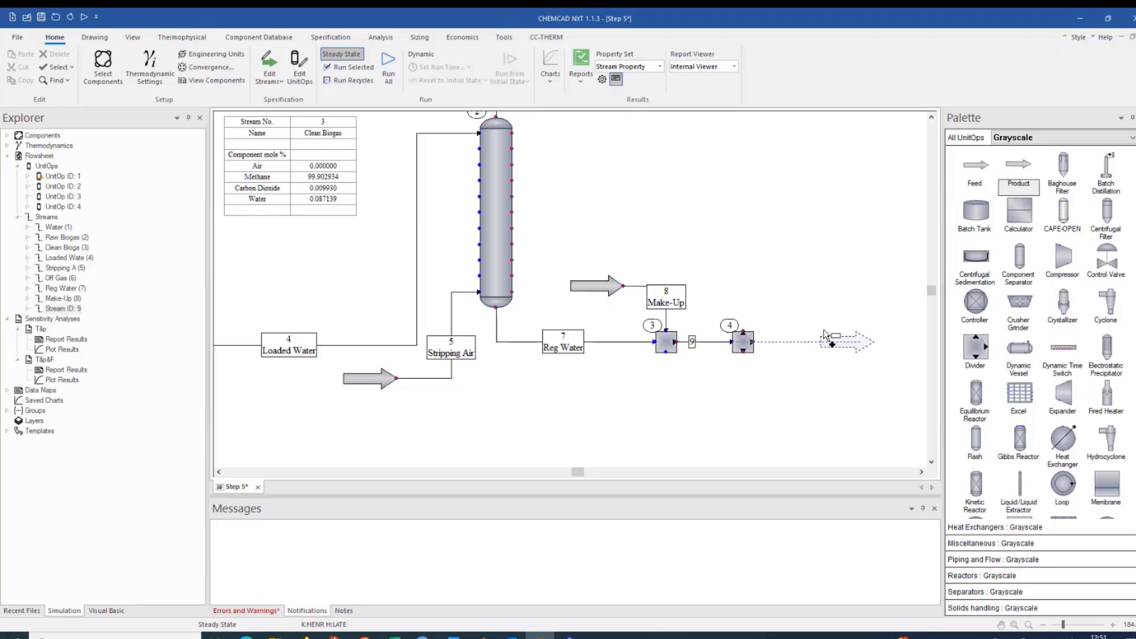
click(753, 342)
click(821, 342)
click(792, 349)
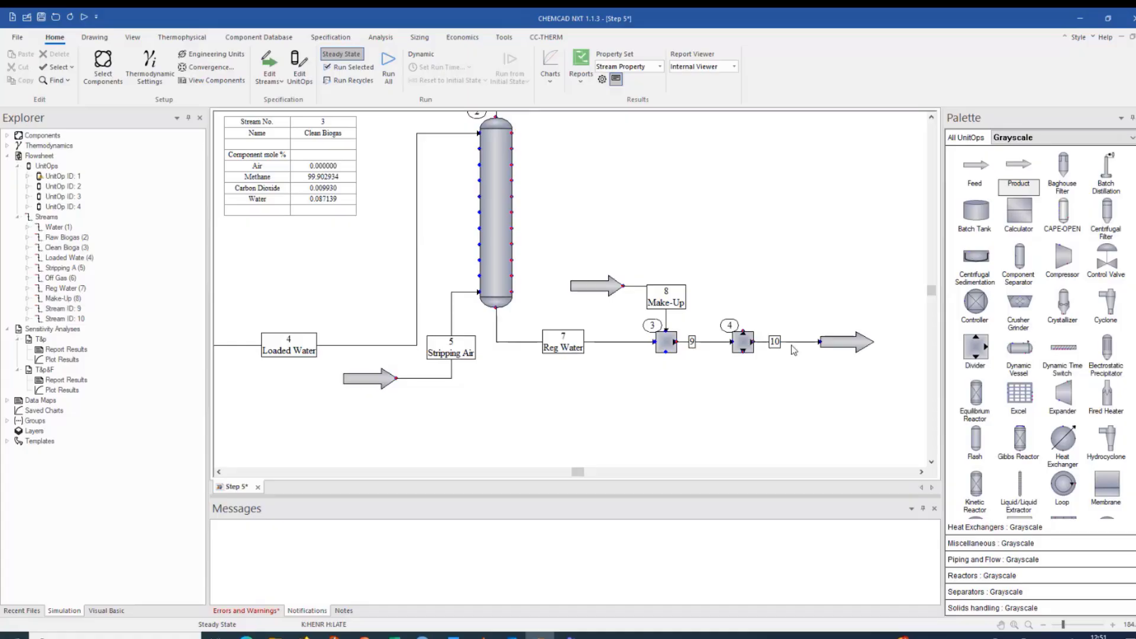
Step: Name the divider's product stream Purge and accept its specification
double_click(792, 343)
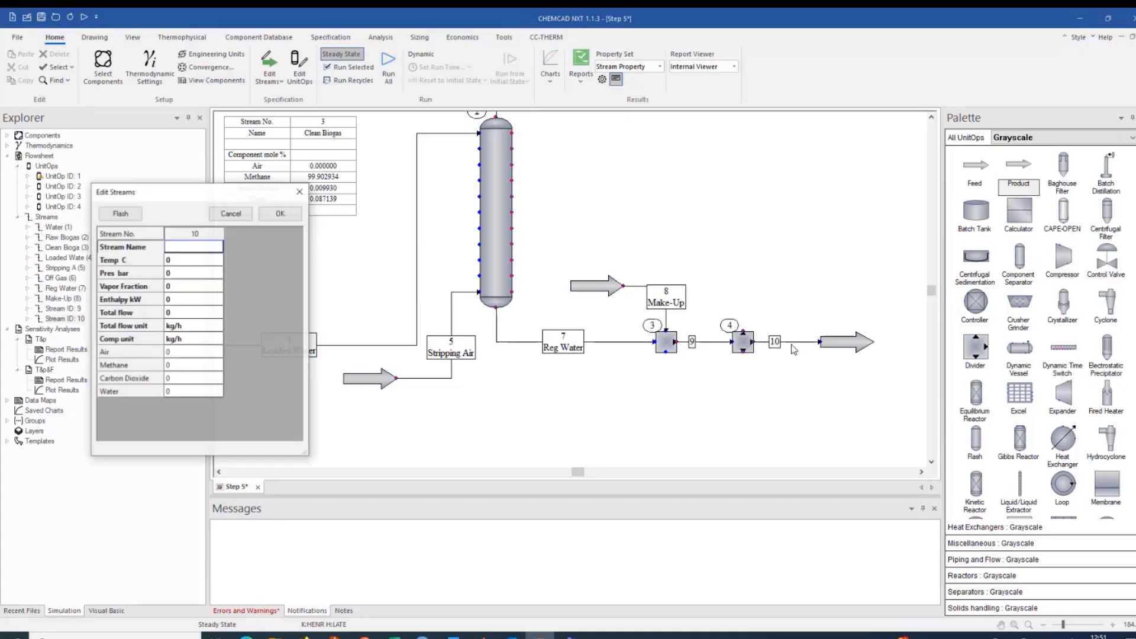
click(185, 248)
text(Purge)
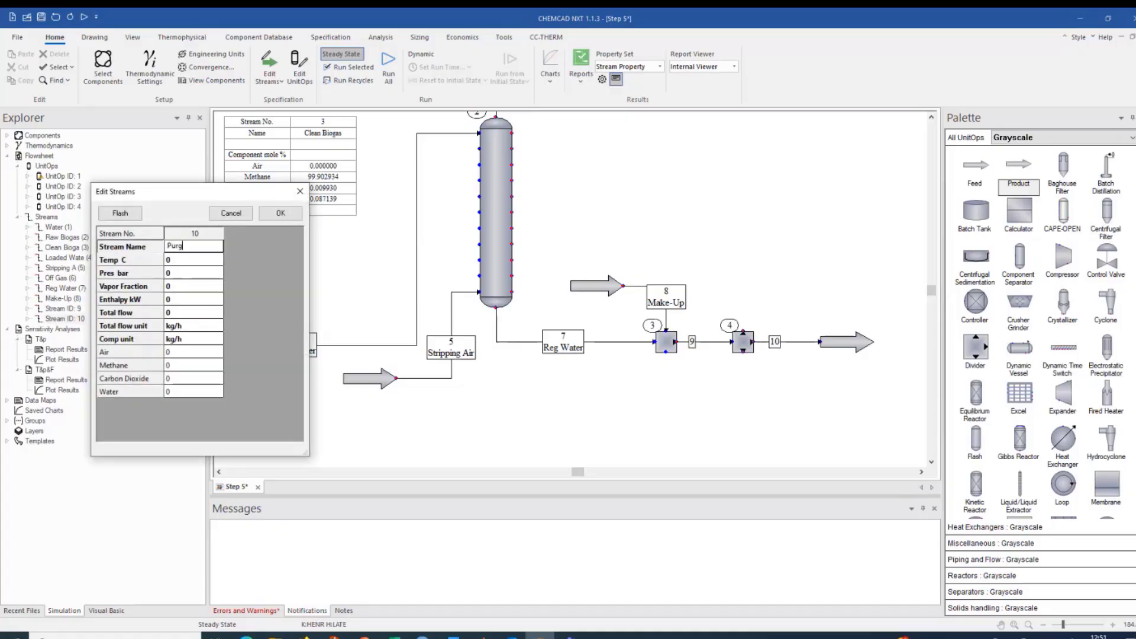
click(281, 213)
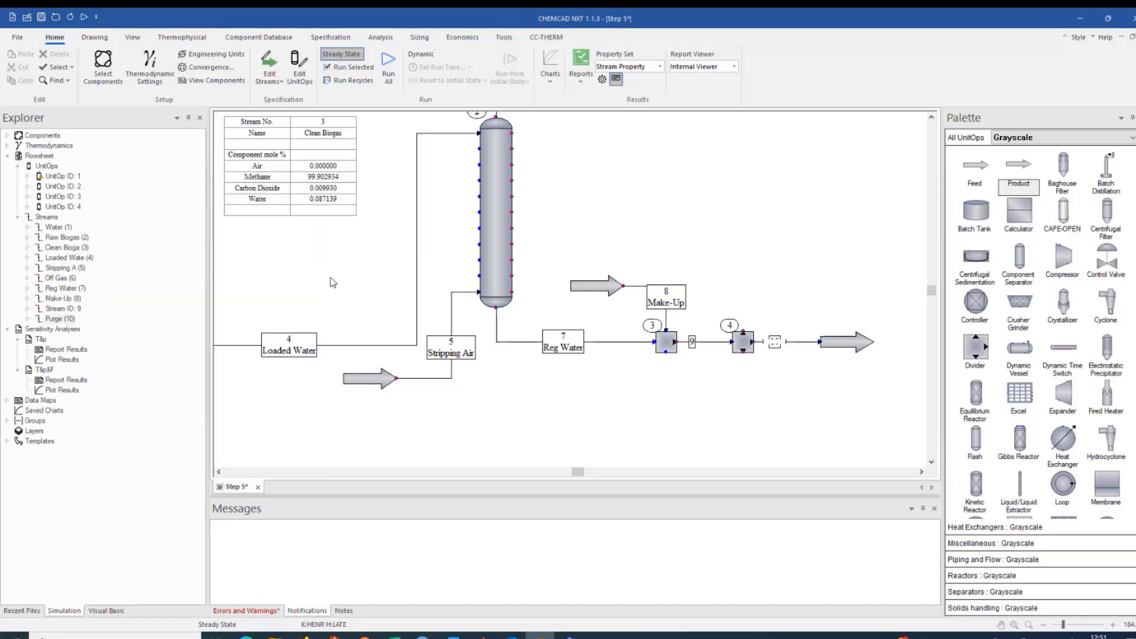
Step: Delete the Water feed arrow and the Water stream entering the top of the first column
scroll(336, 279, down, 3)
click(219, 471)
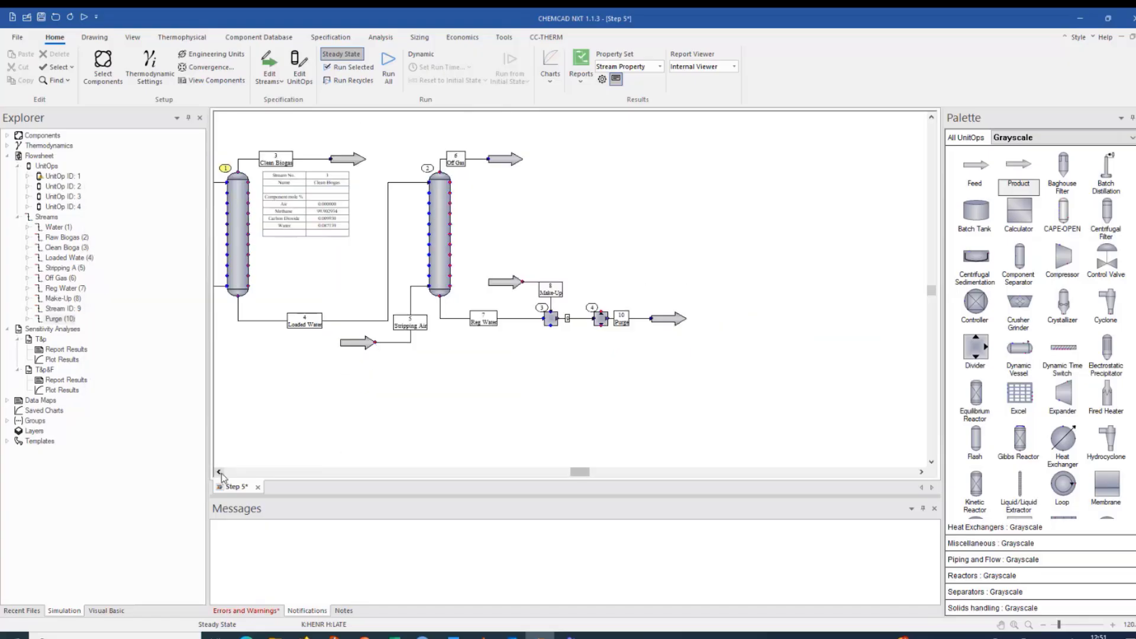
click(219, 472)
click(219, 471)
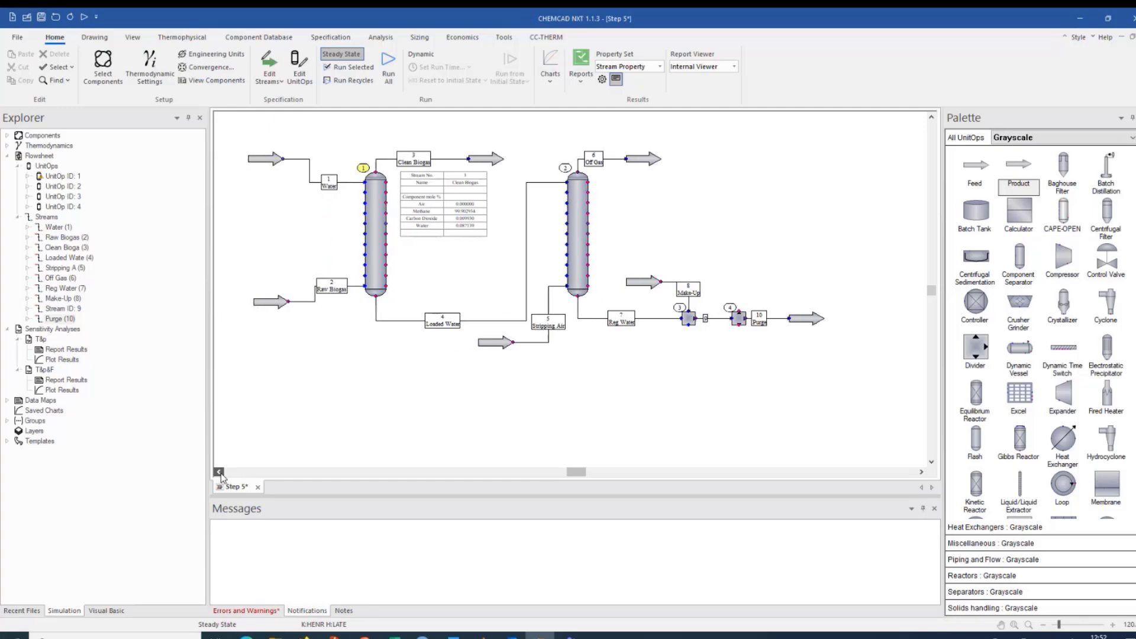
click(271, 159)
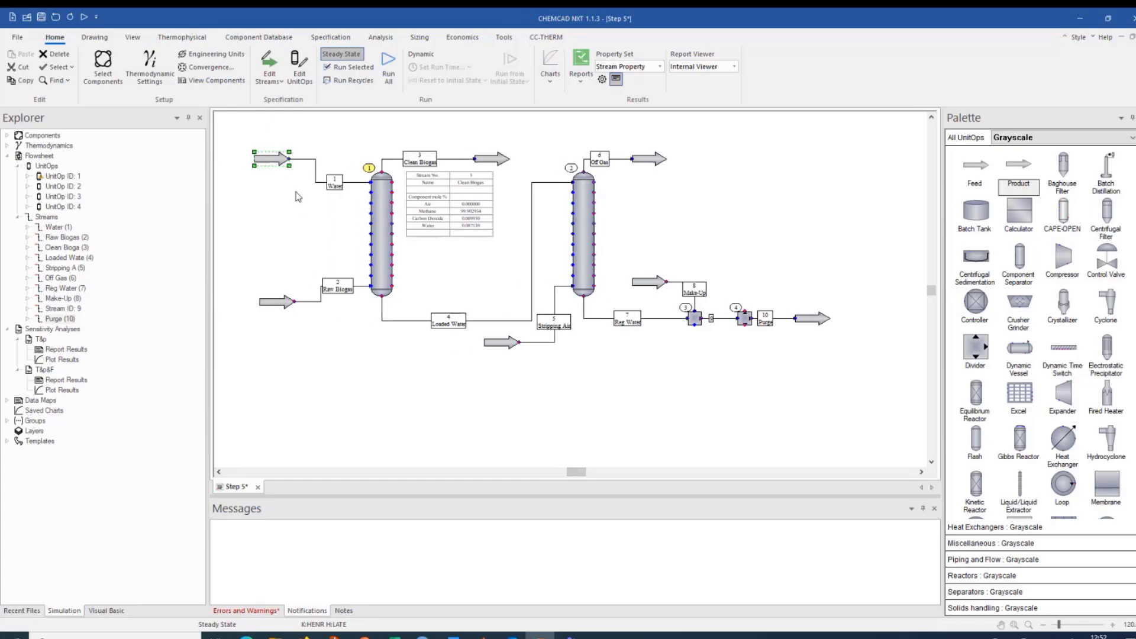
key(Delete)
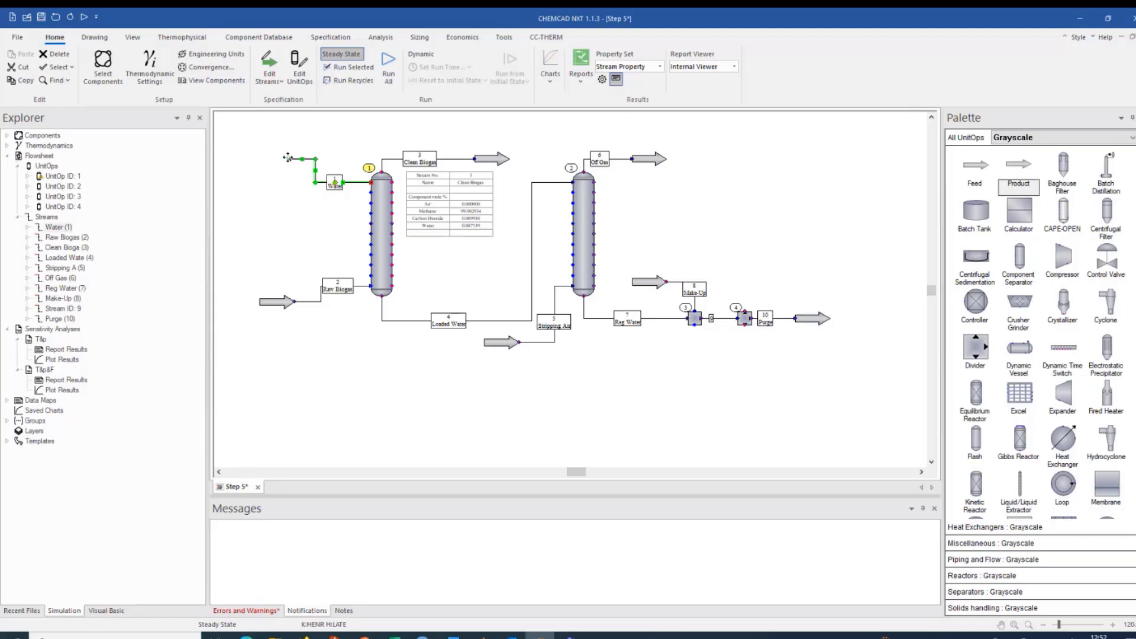
click(298, 191)
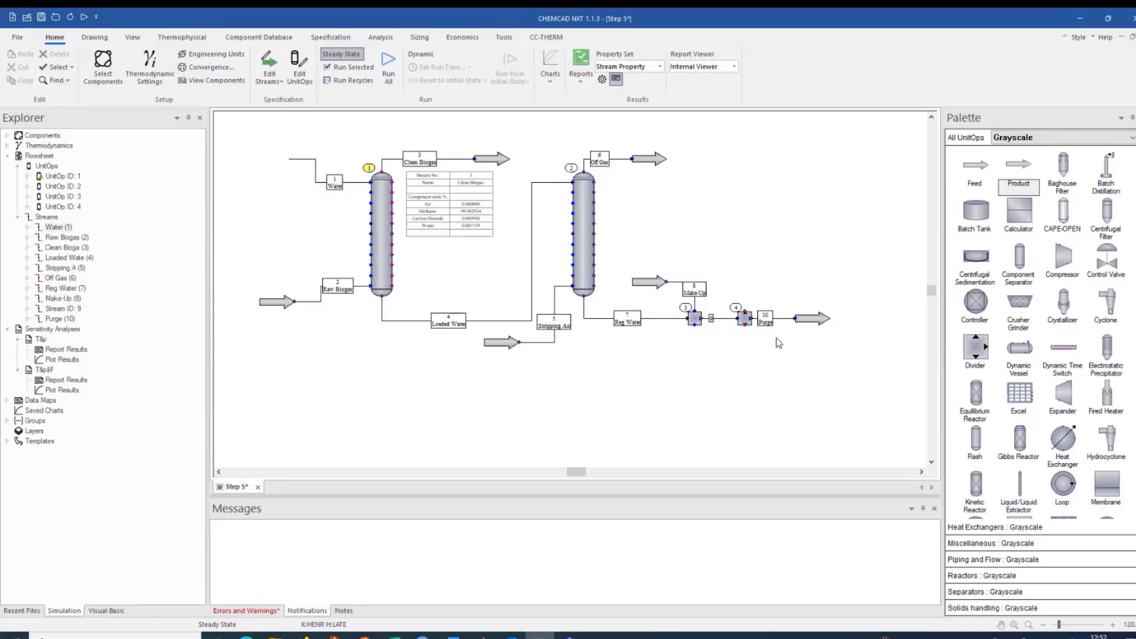
click(315, 183)
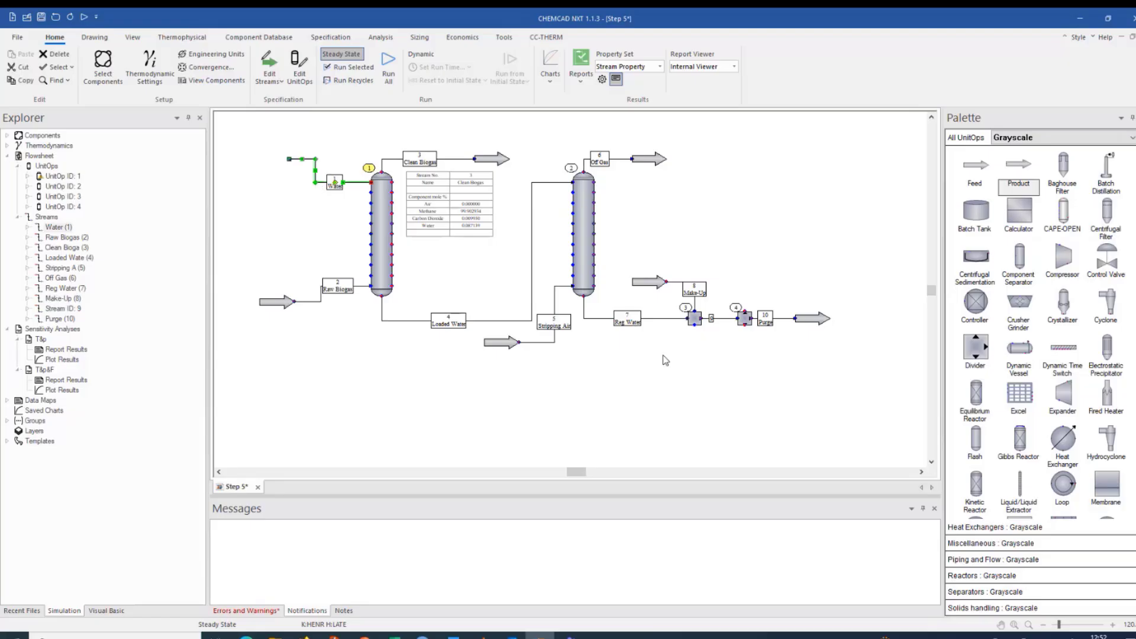
key(Delete)
Step: Route a recycle stream from the divider's lower outlet to the first column's top left inlet, then open and accept its specification
click(745, 325)
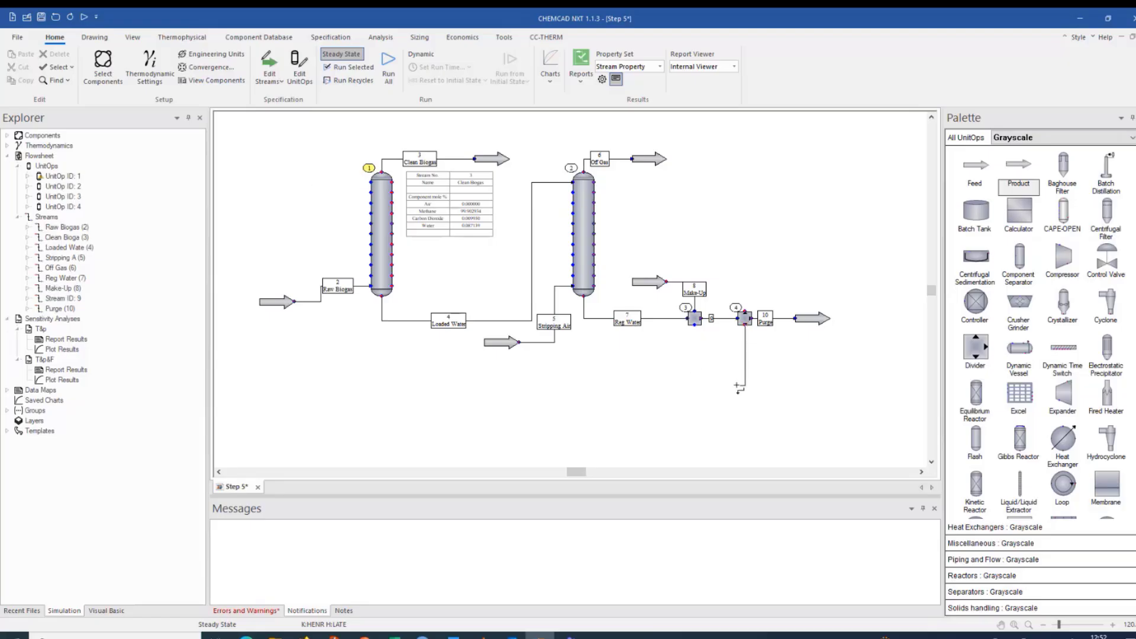
click(737, 386)
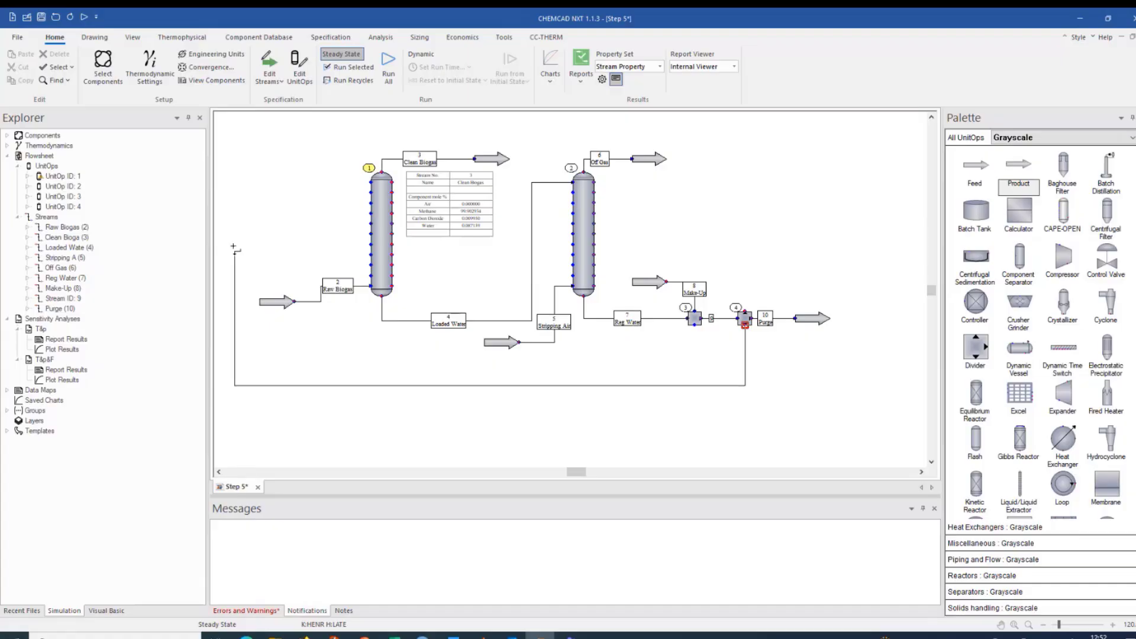
click(240, 184)
click(367, 183)
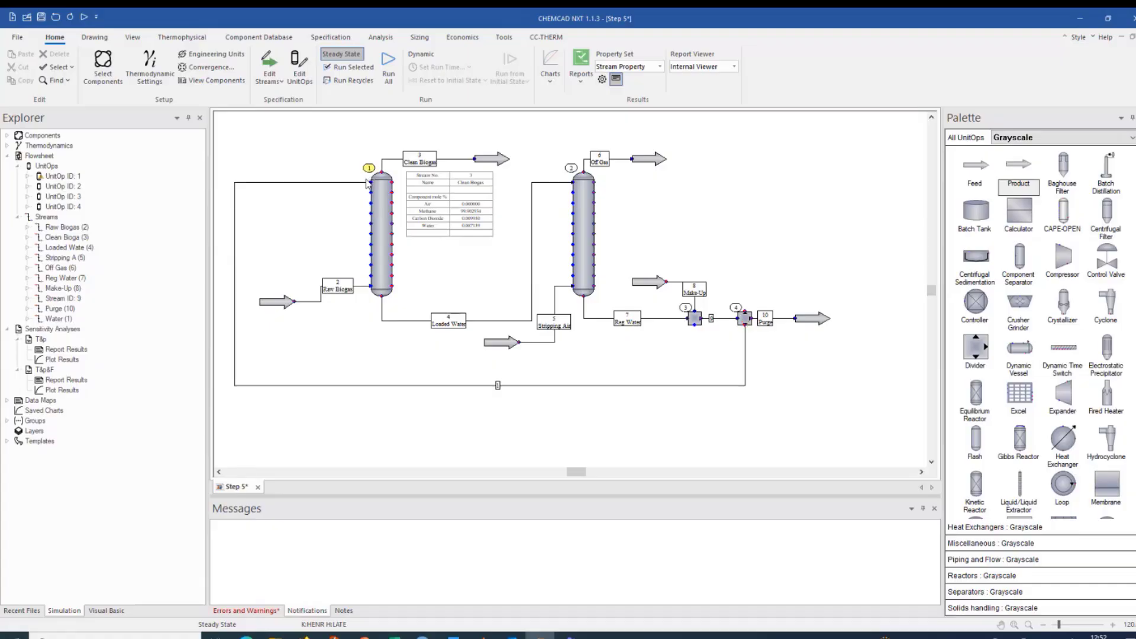
double_click(520, 386)
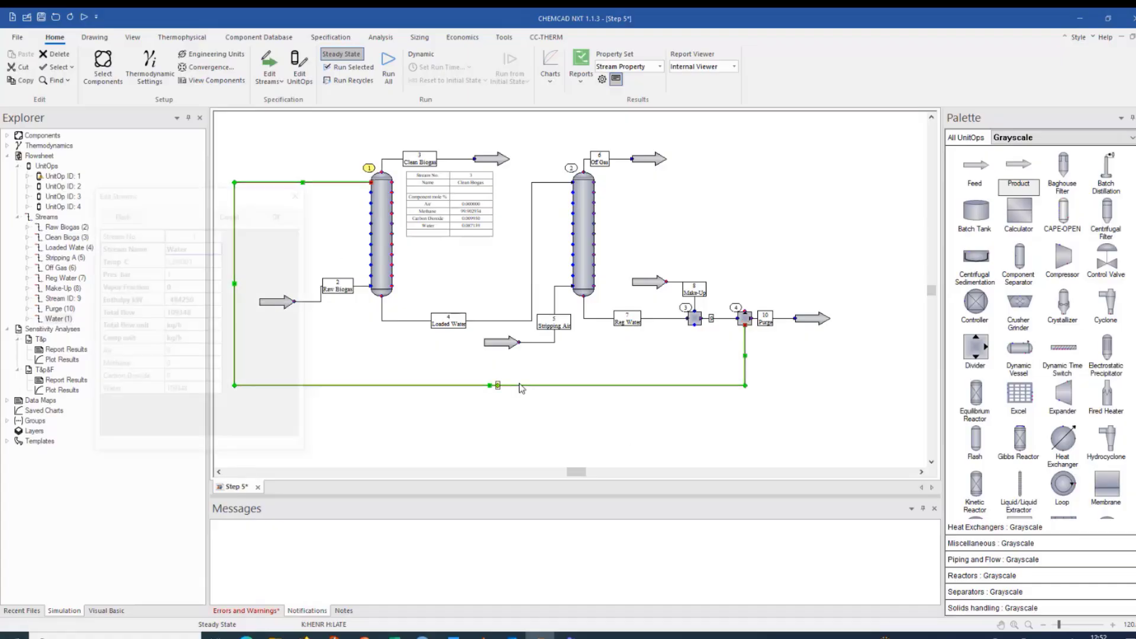
click(281, 214)
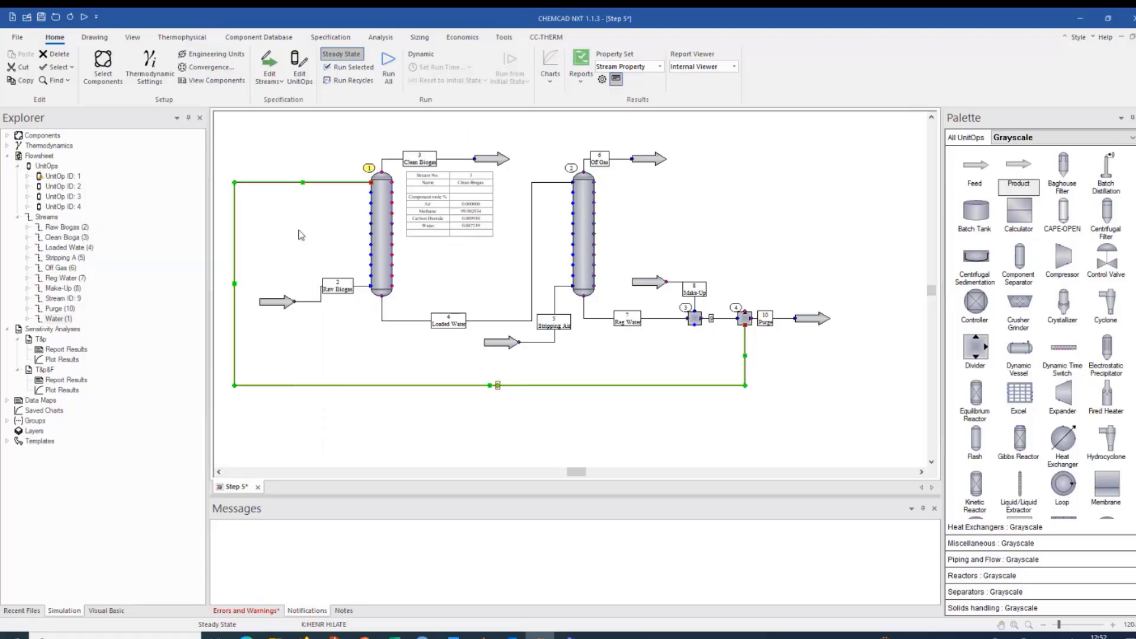
Step: Set the divider to split by flow units defined below in m3/hr liquid at STP, specifying the flow rate of output stream 1
scroll(509, 401, up, 3)
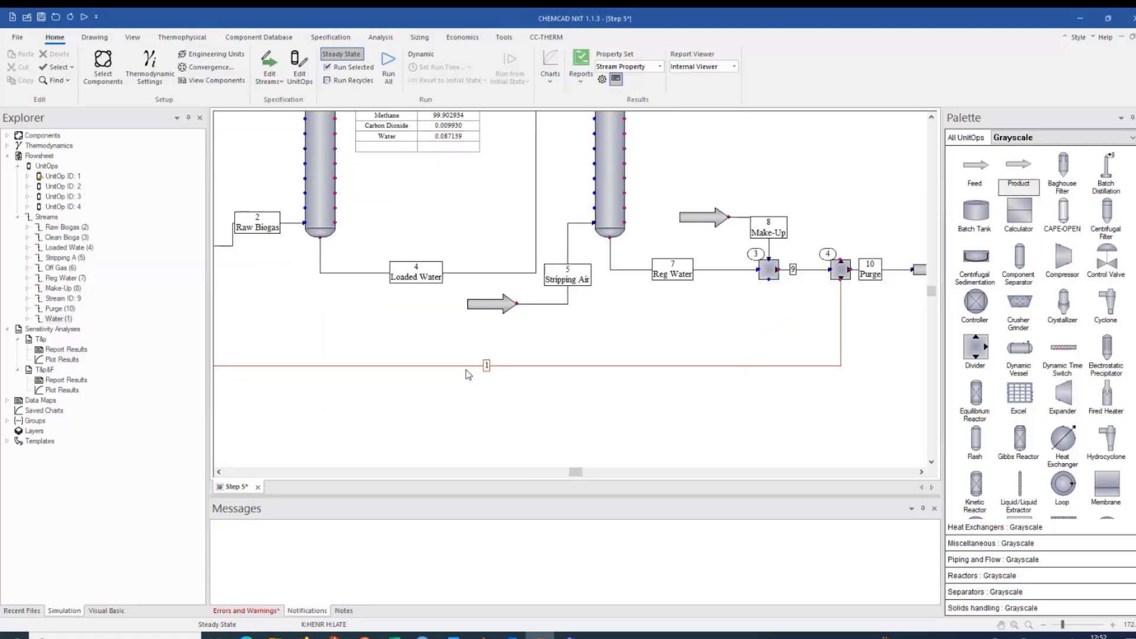
scroll(453, 371, down, 3)
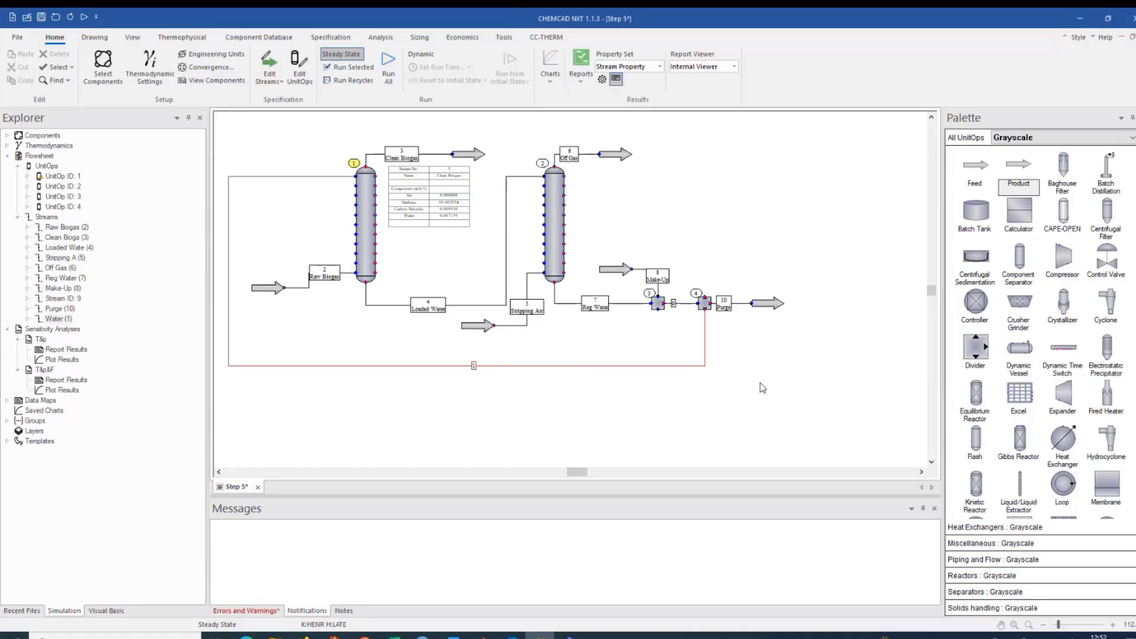
scroll(763, 370, up, 2)
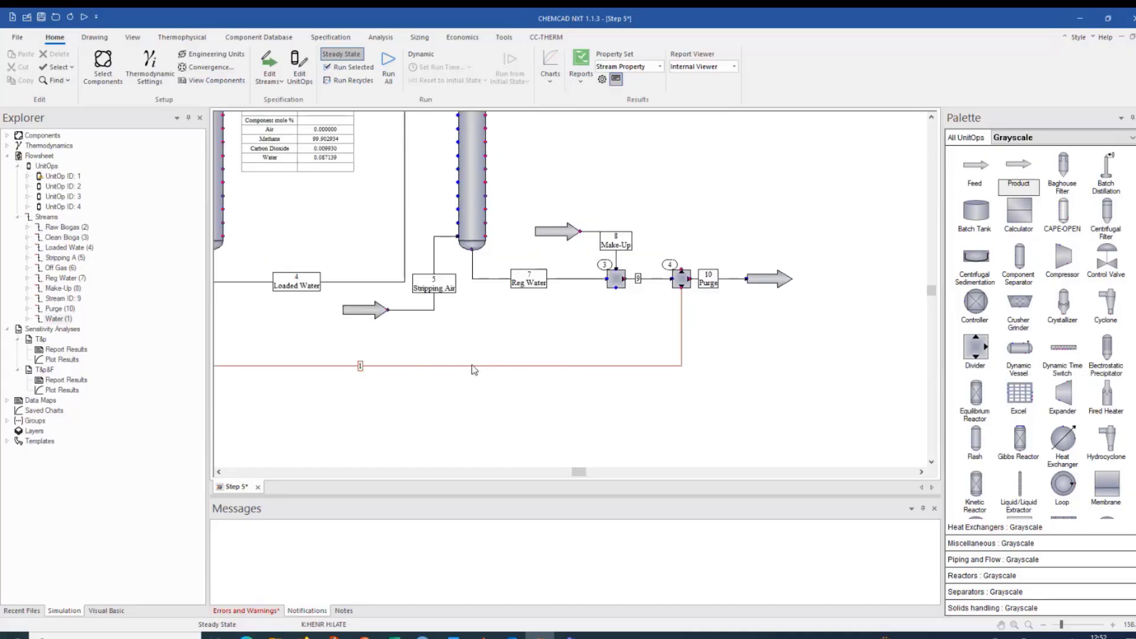
double_click(681, 279)
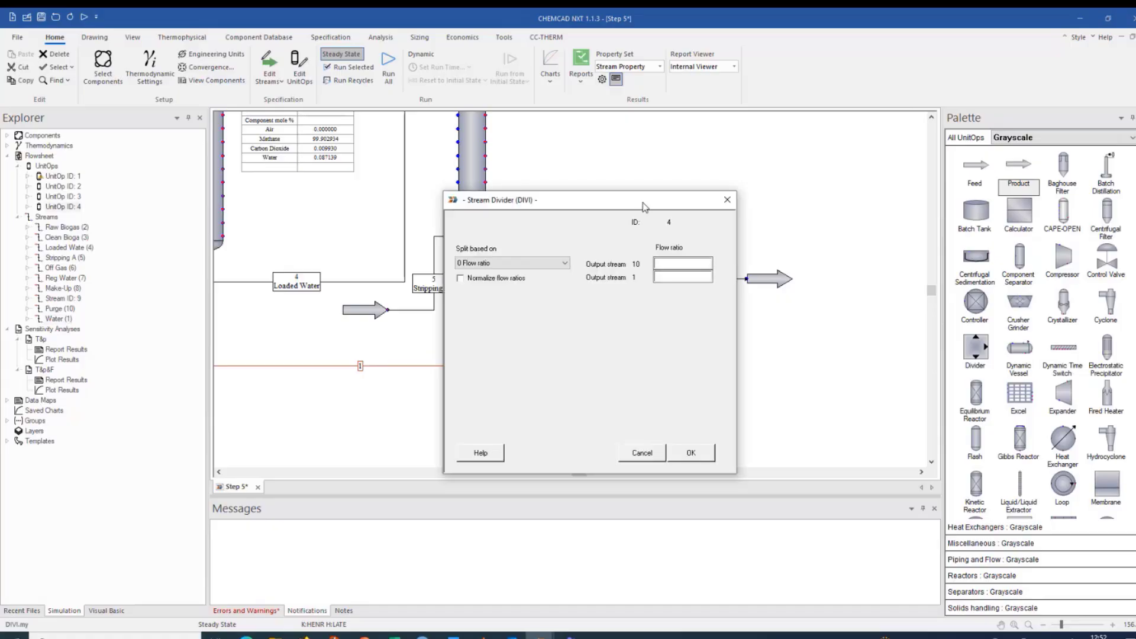
drag(643, 202, 658, 156)
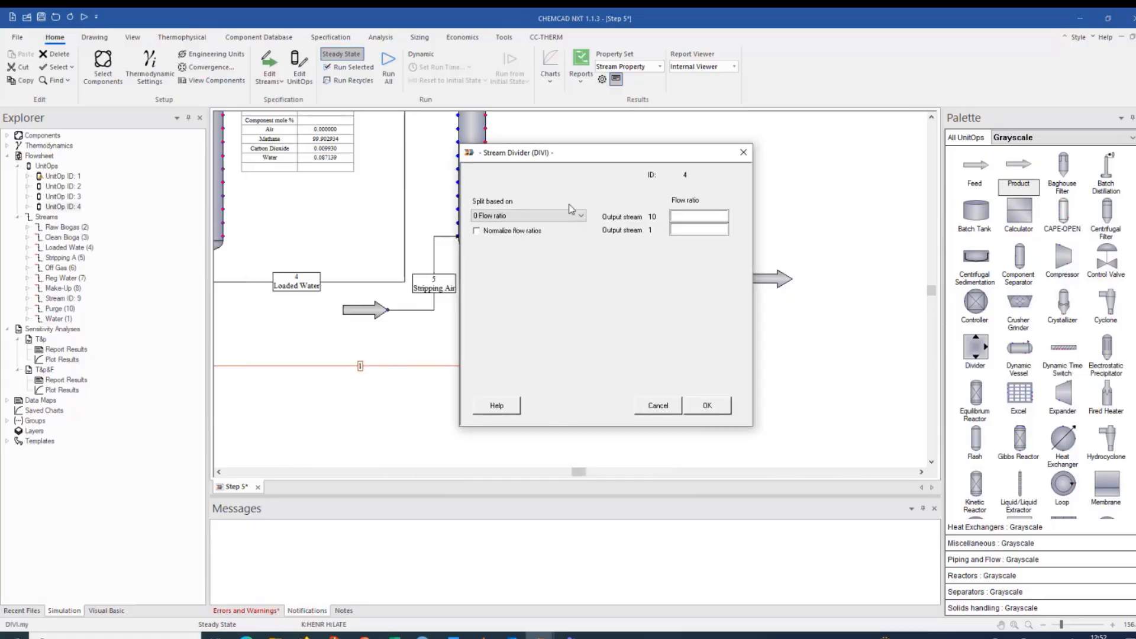
click(550, 215)
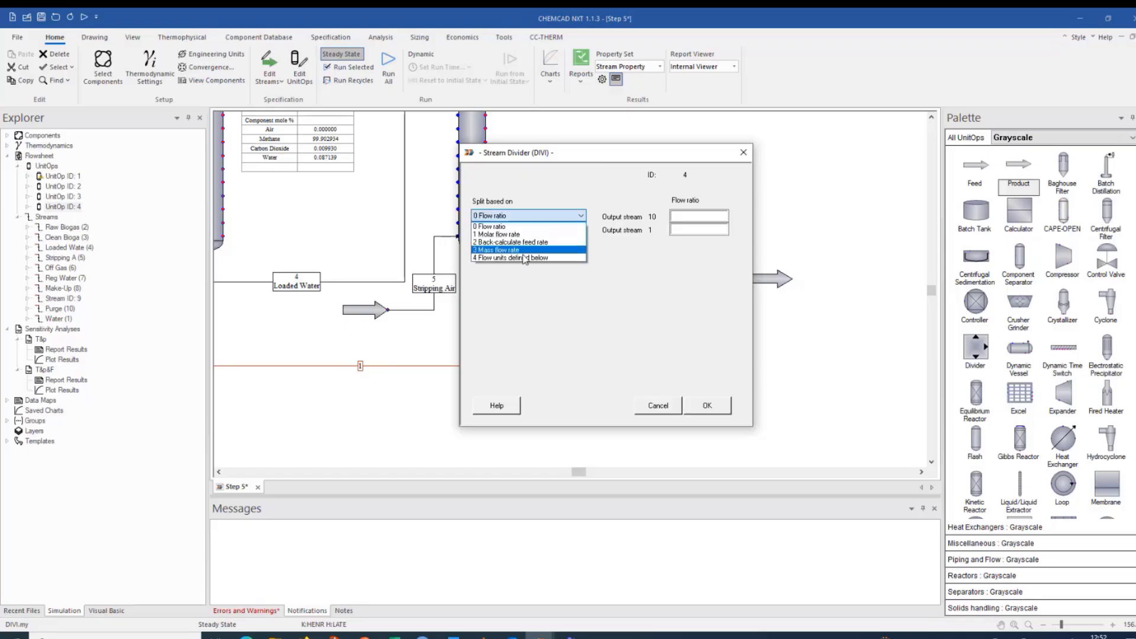
click(554, 257)
click(556, 242)
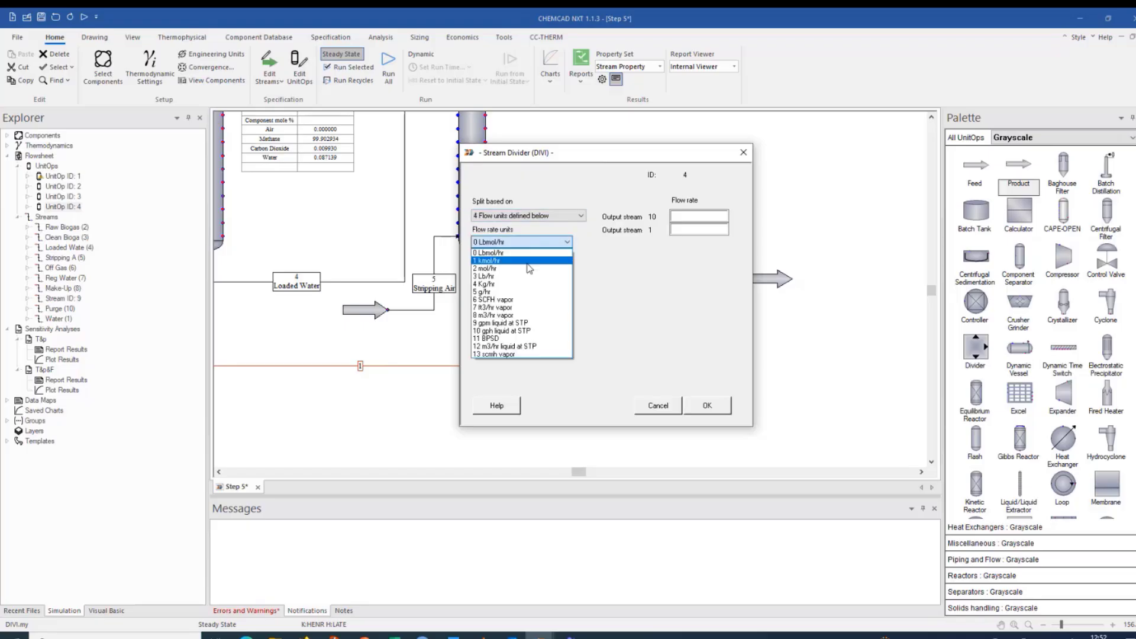
click(552, 346)
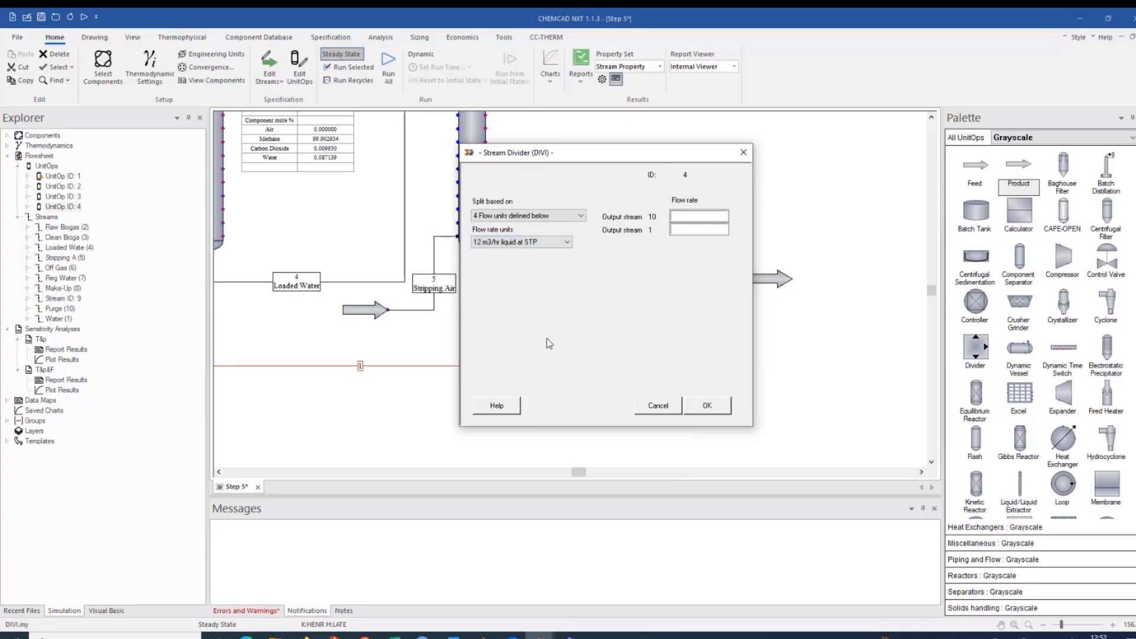
click(697, 231)
click(708, 406)
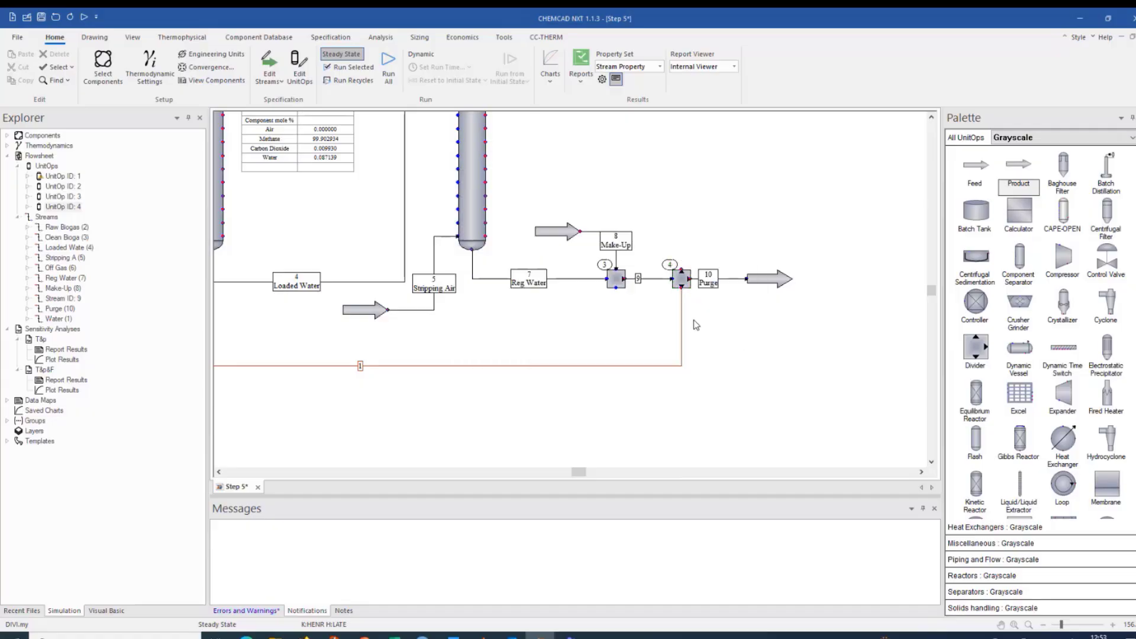
Step: Review the specification of the Reg Water stream
scroll(694, 320, down, 2)
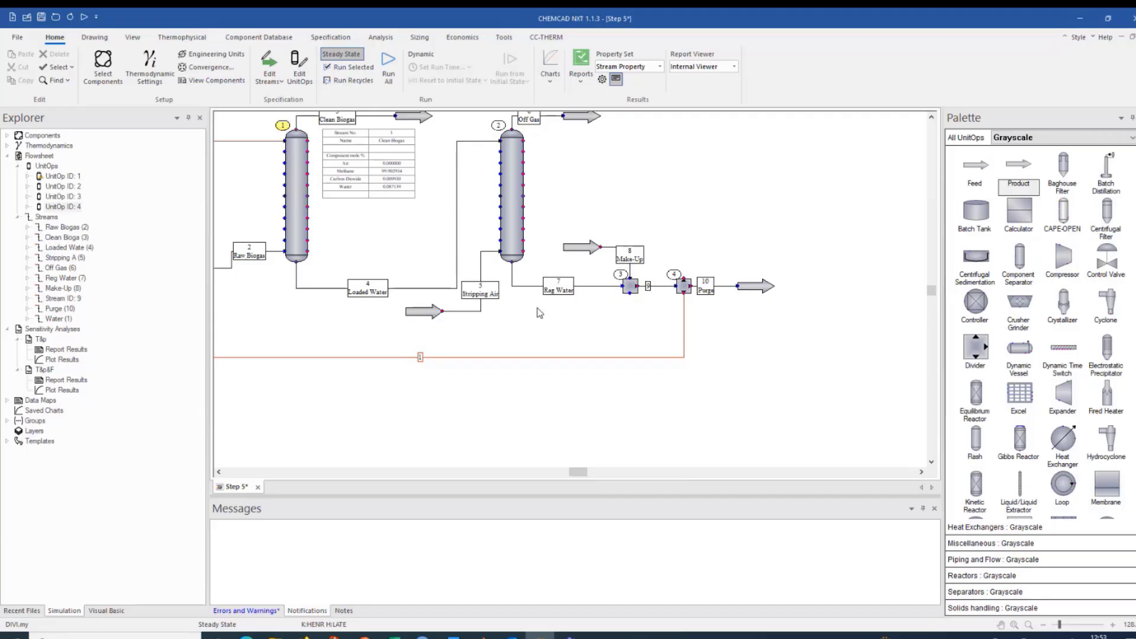
scroll(538, 312, up, 2)
double_click(541, 282)
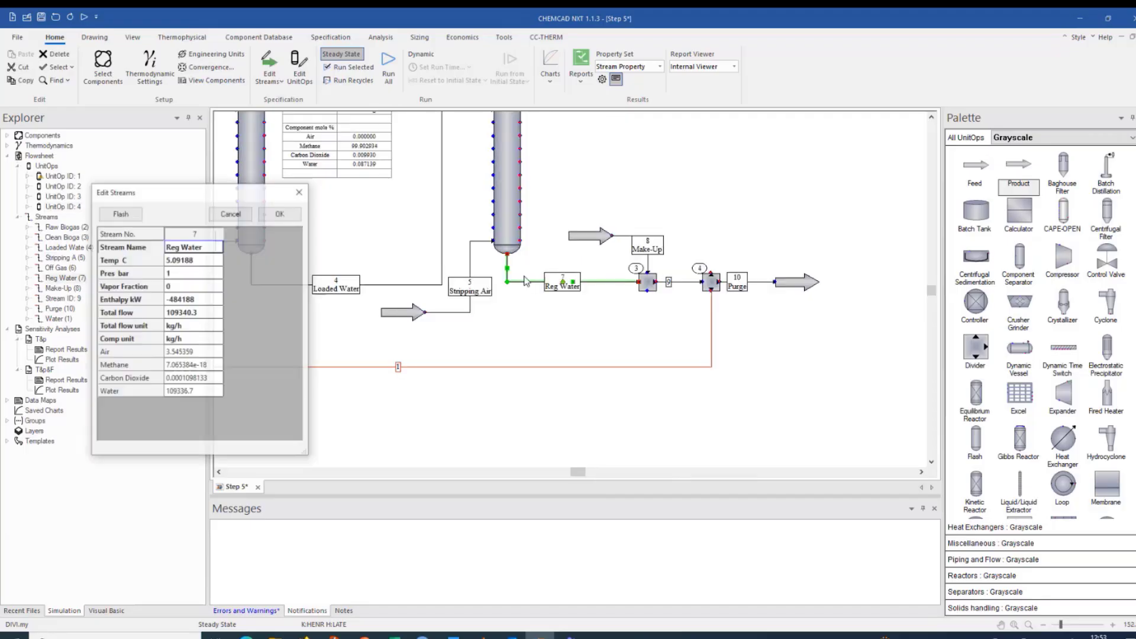
click(292, 215)
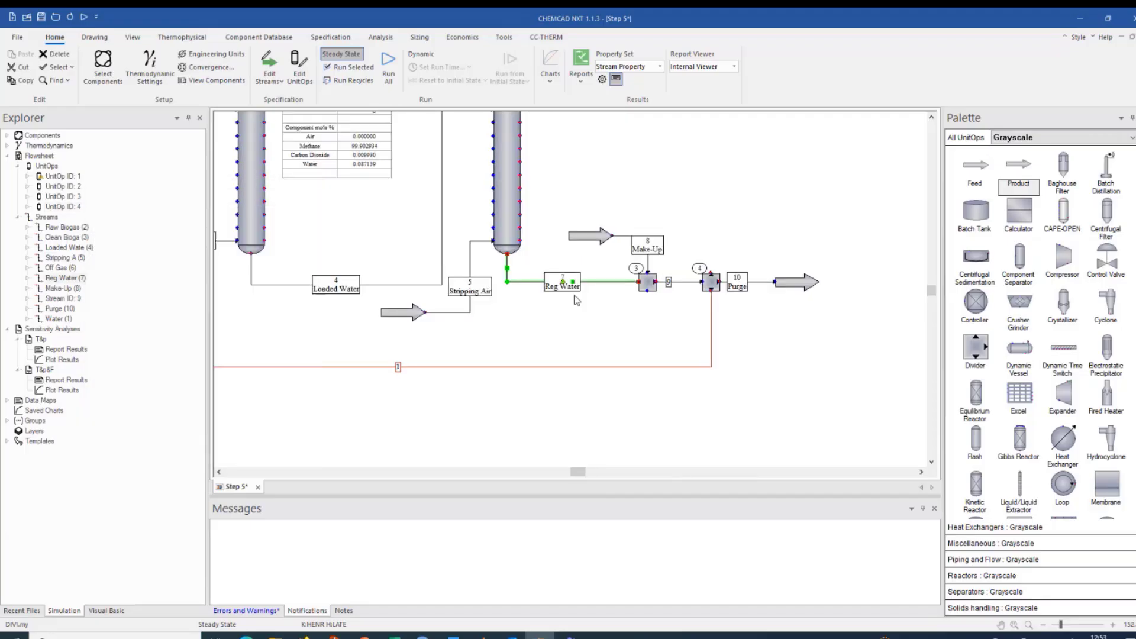
Step: Run only the mixer unit operation
click(647, 284)
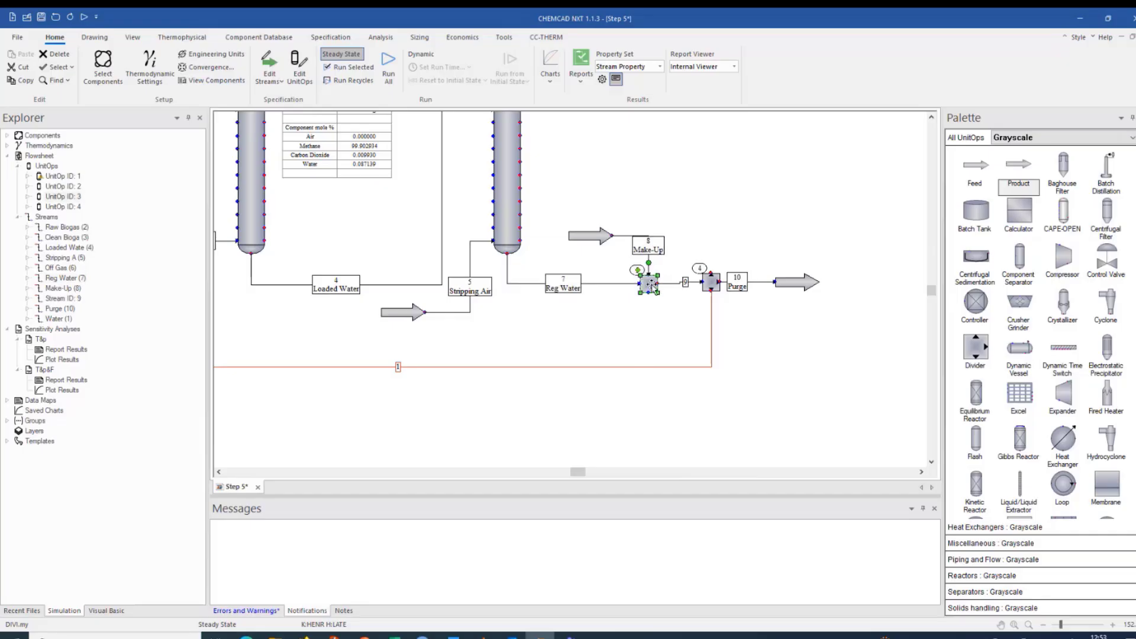
right_click(653, 285)
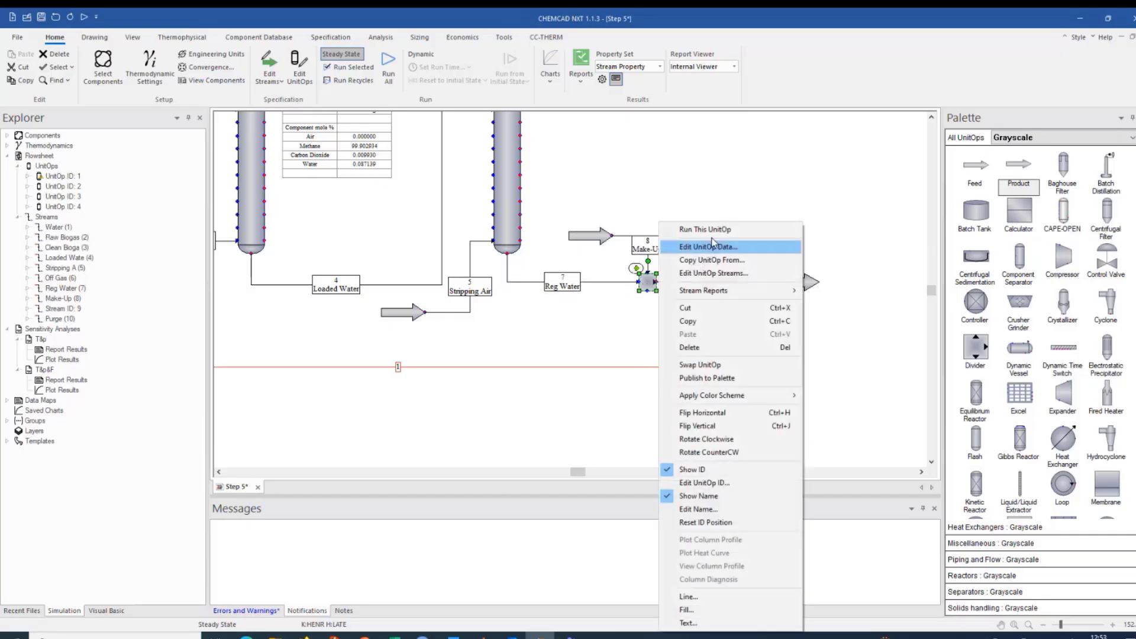
click(715, 231)
Step: Set the stream between mixer and divider to composition in Mole % and total flow in StdL m3/h
double_click(680, 282)
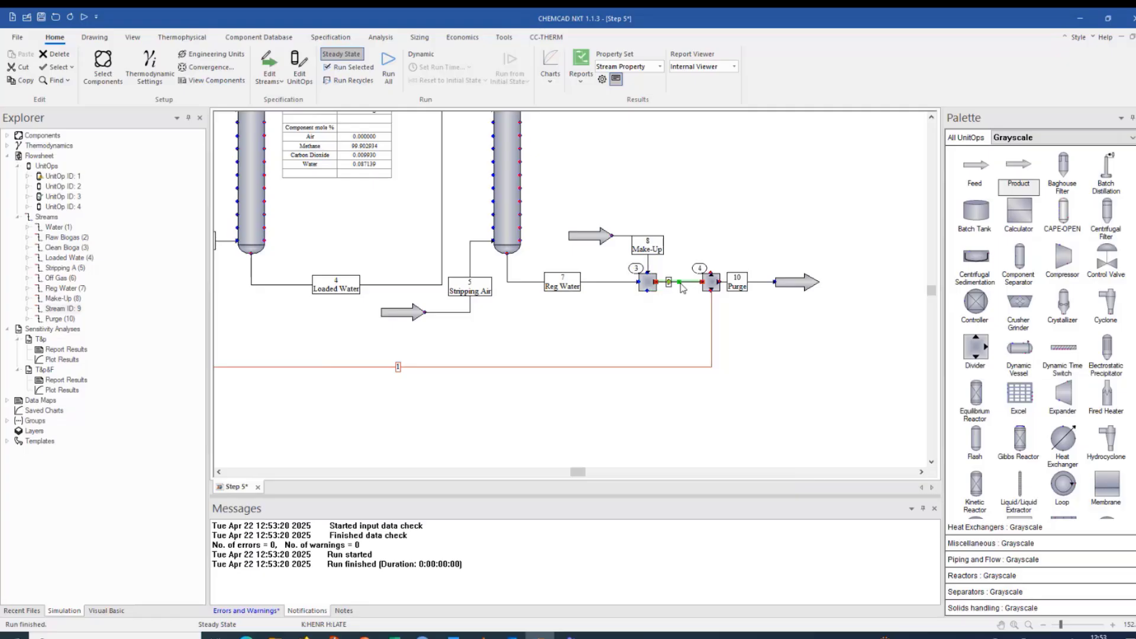
click(193, 338)
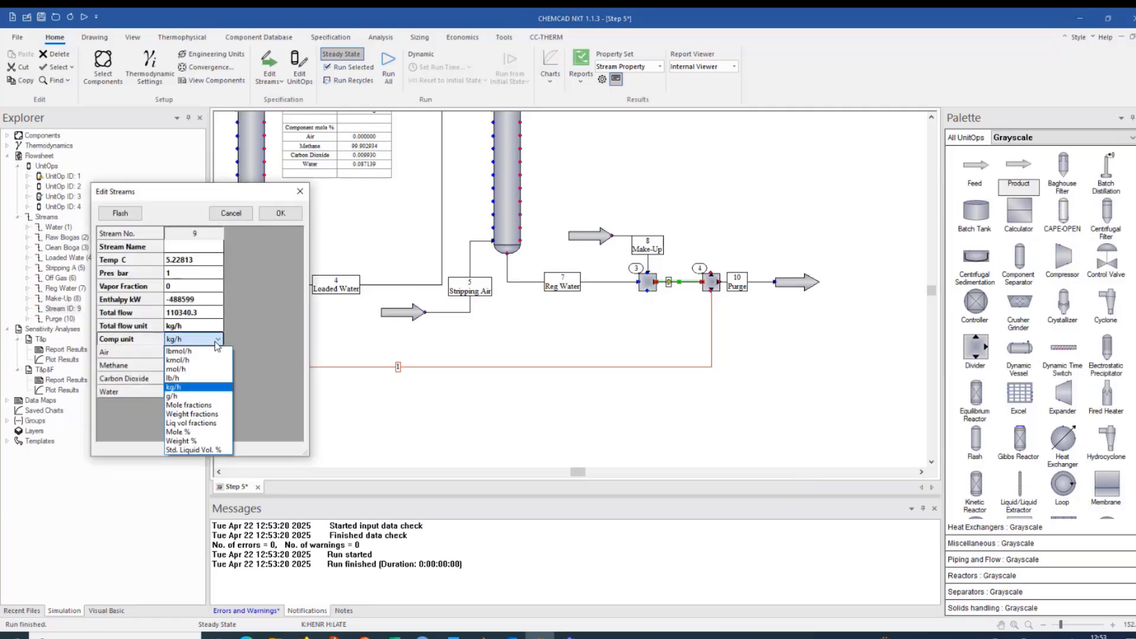
click(187, 432)
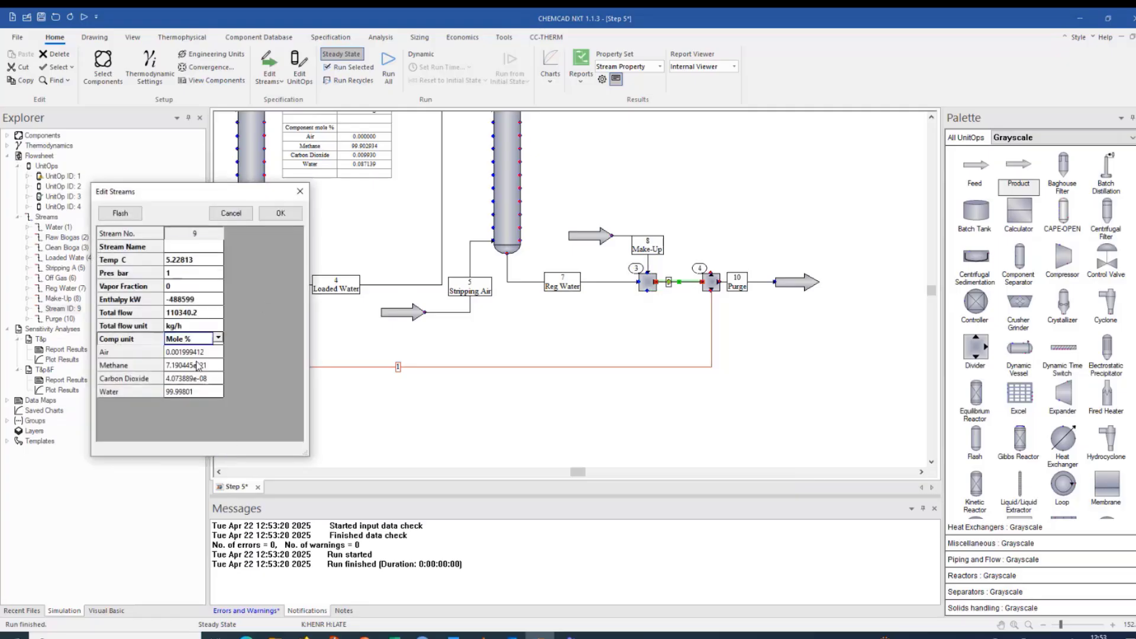
click(218, 325)
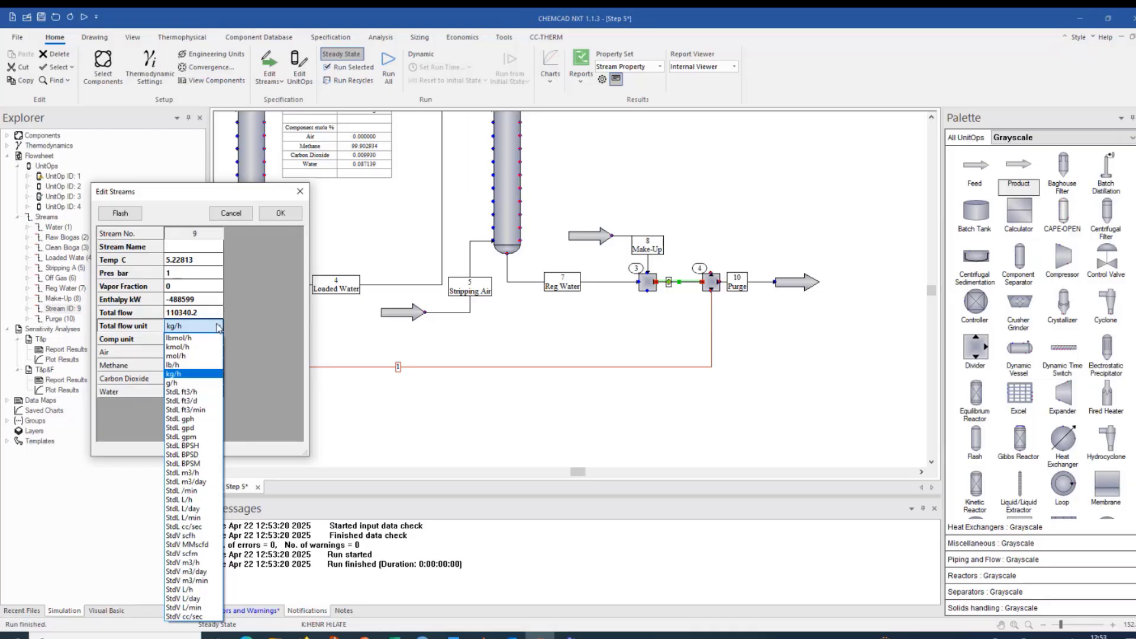
click(203, 473)
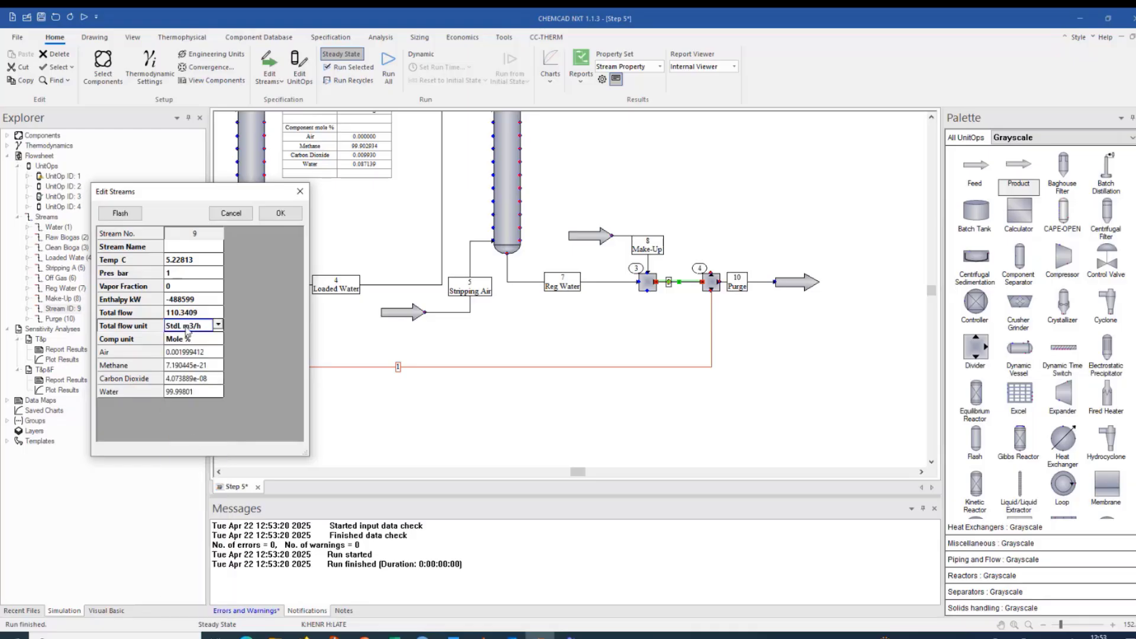
click(286, 214)
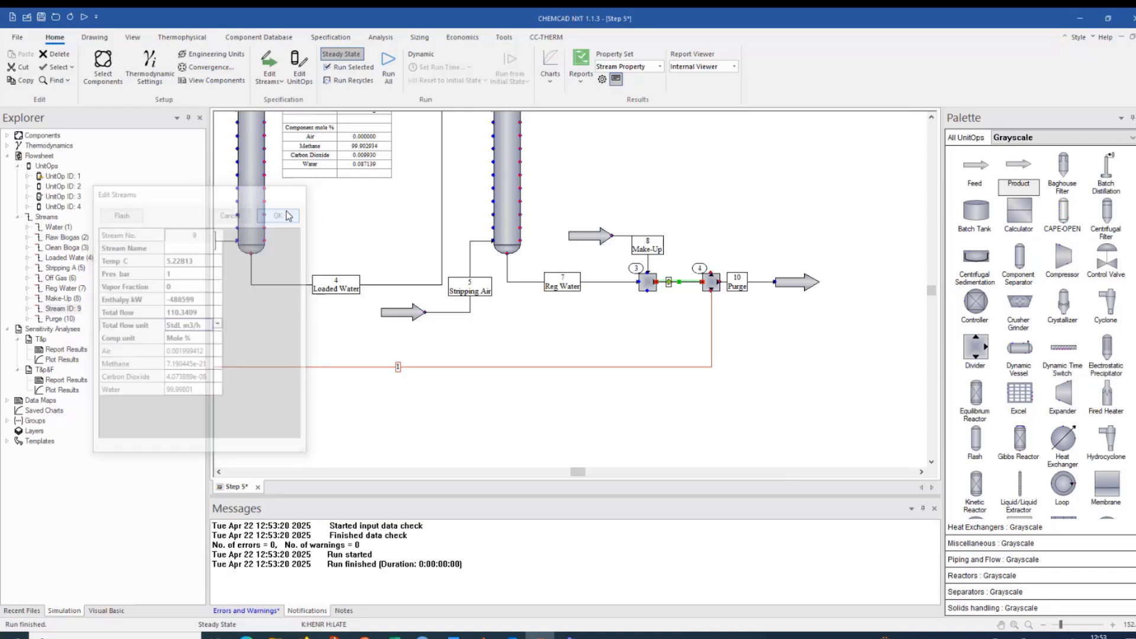
Step: Run only the divider unit operation
scroll(753, 313, up, 2)
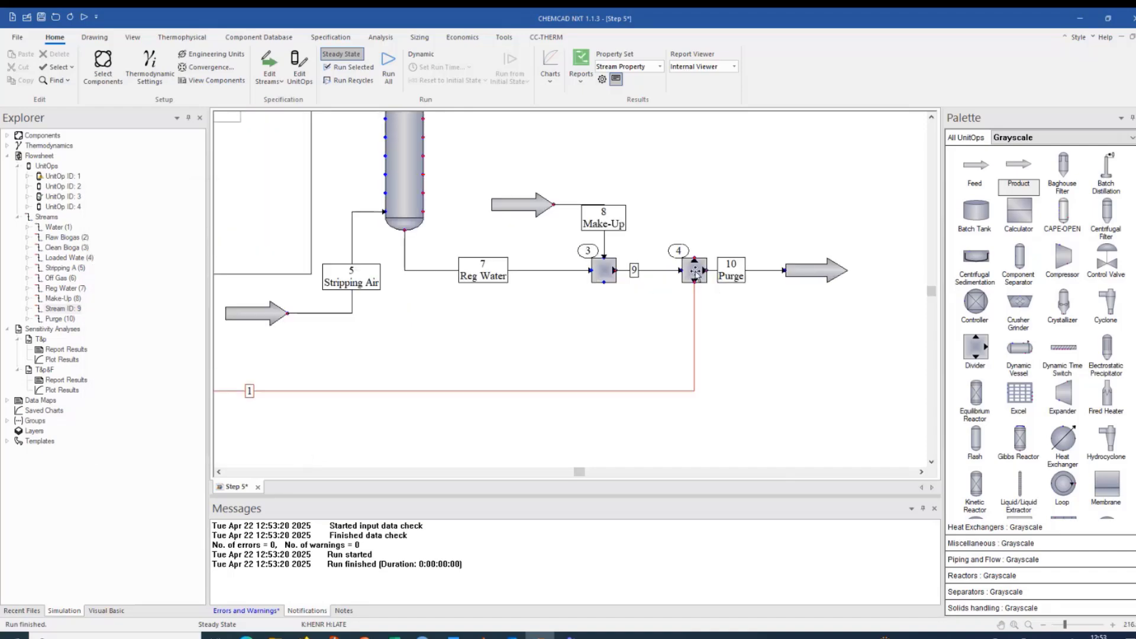
click(697, 273)
right_click(698, 274)
click(754, 230)
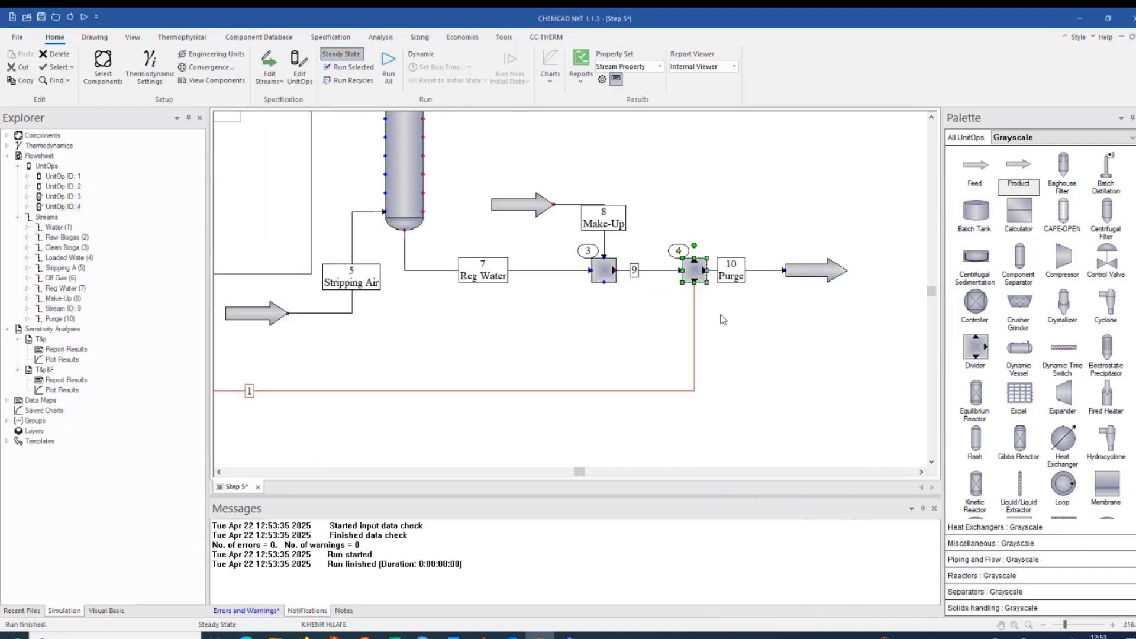
click(753, 292)
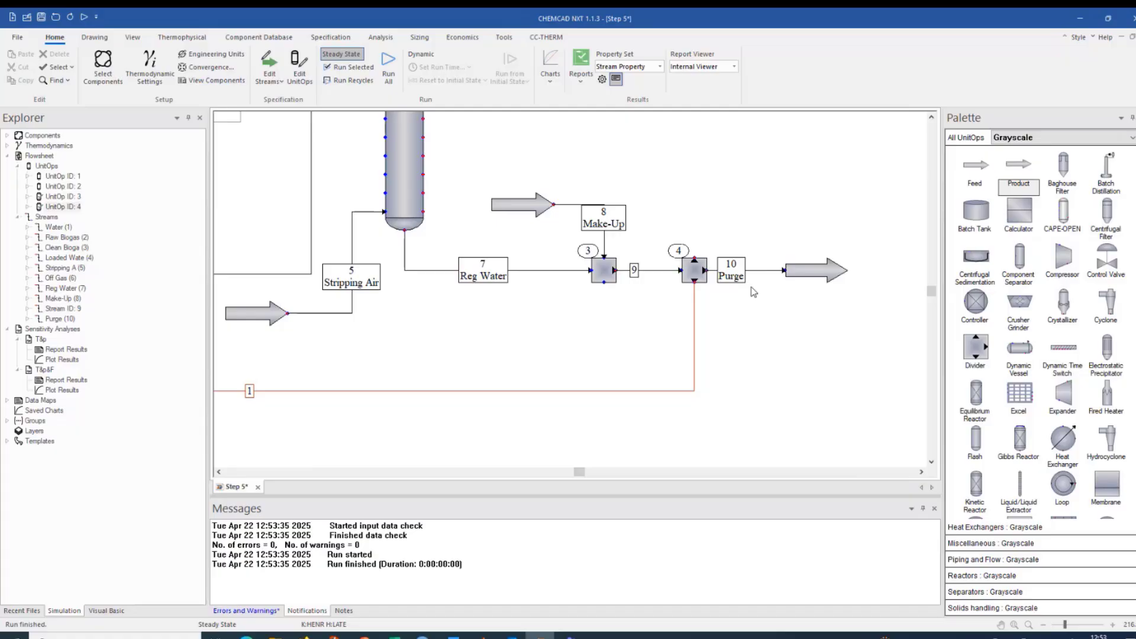
Step: Set the recycled Water stream to composition in Mole % and total flow in StdL m3/h
double_click(694, 317)
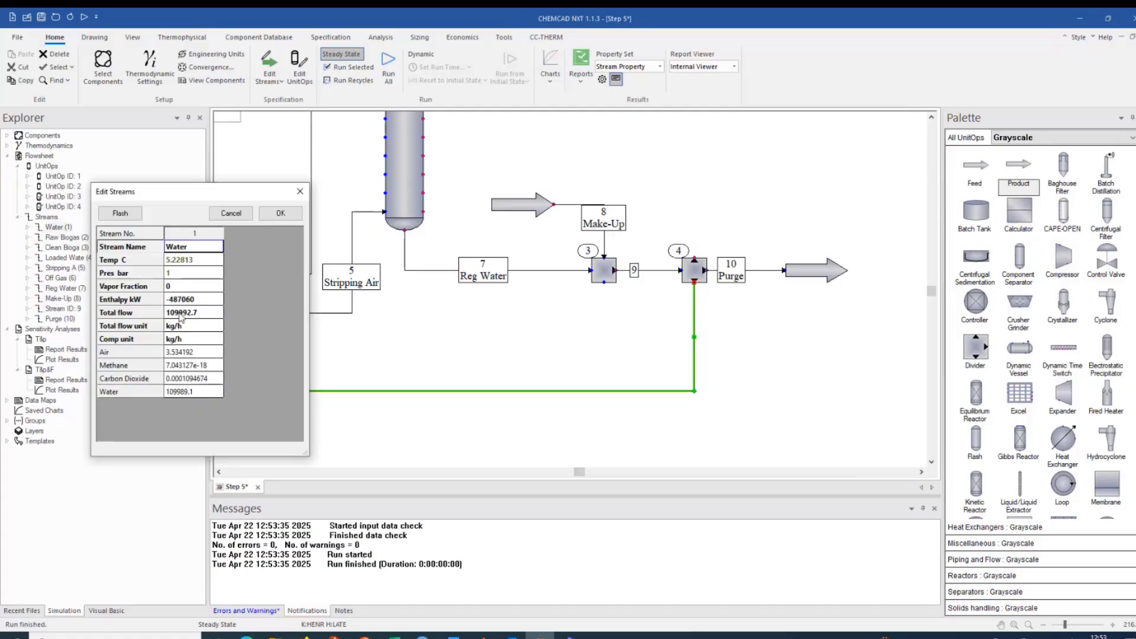
click(219, 343)
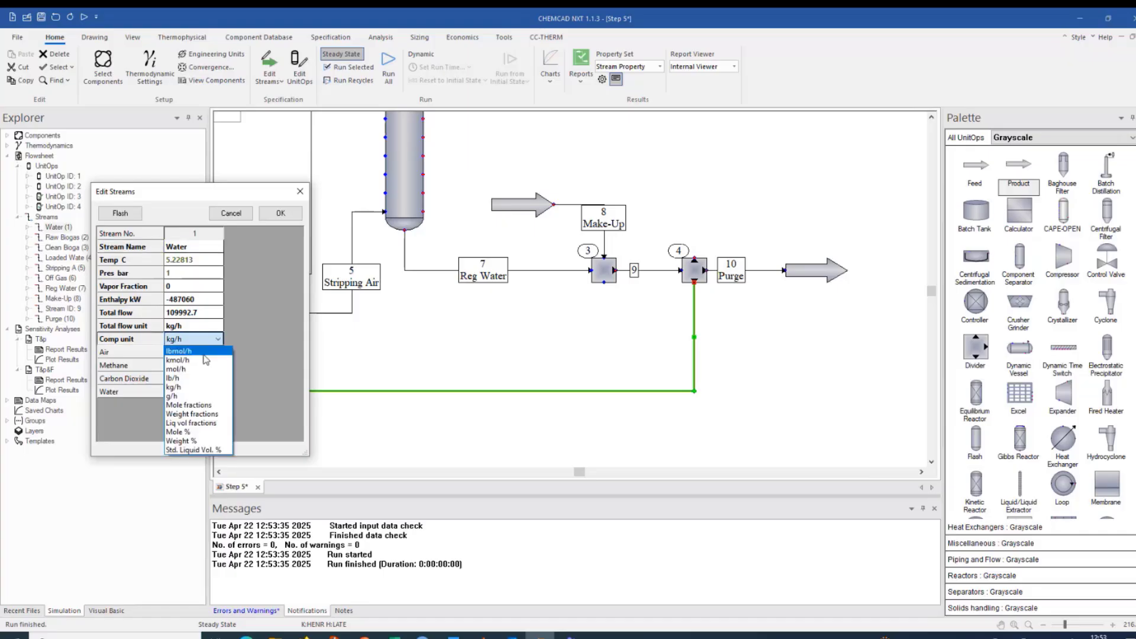
click(186, 440)
click(201, 326)
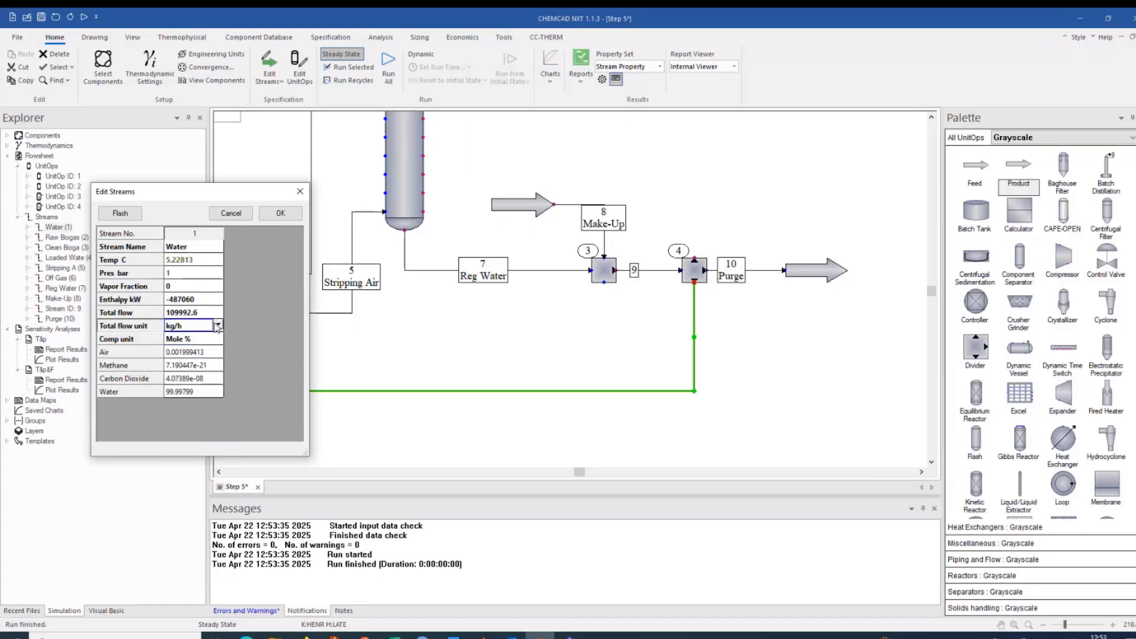
click(218, 326)
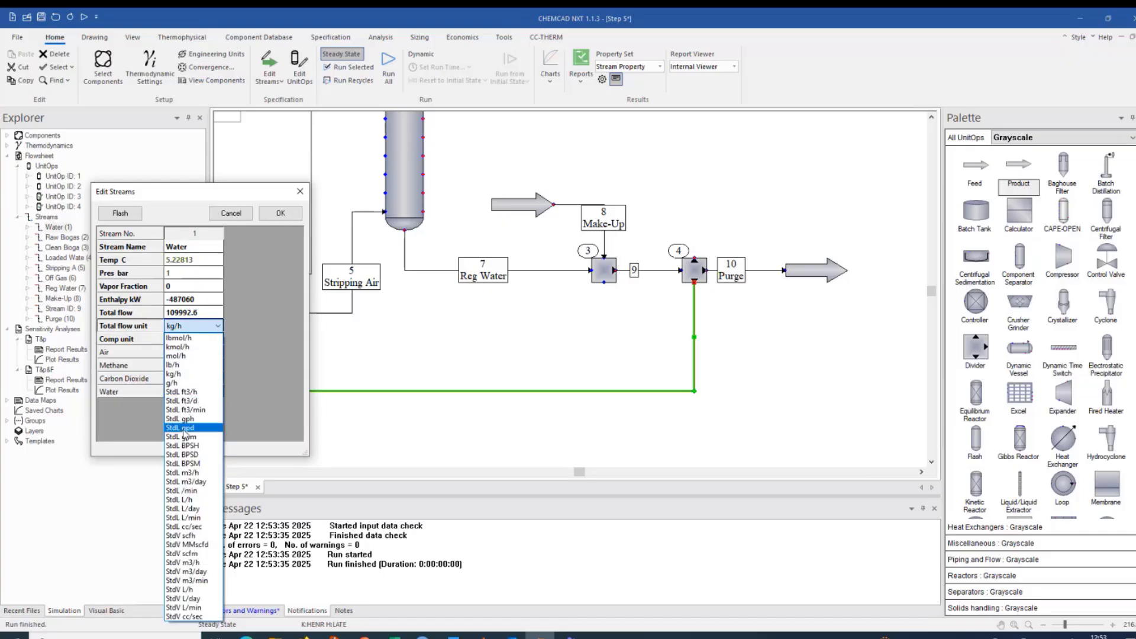
click(200, 473)
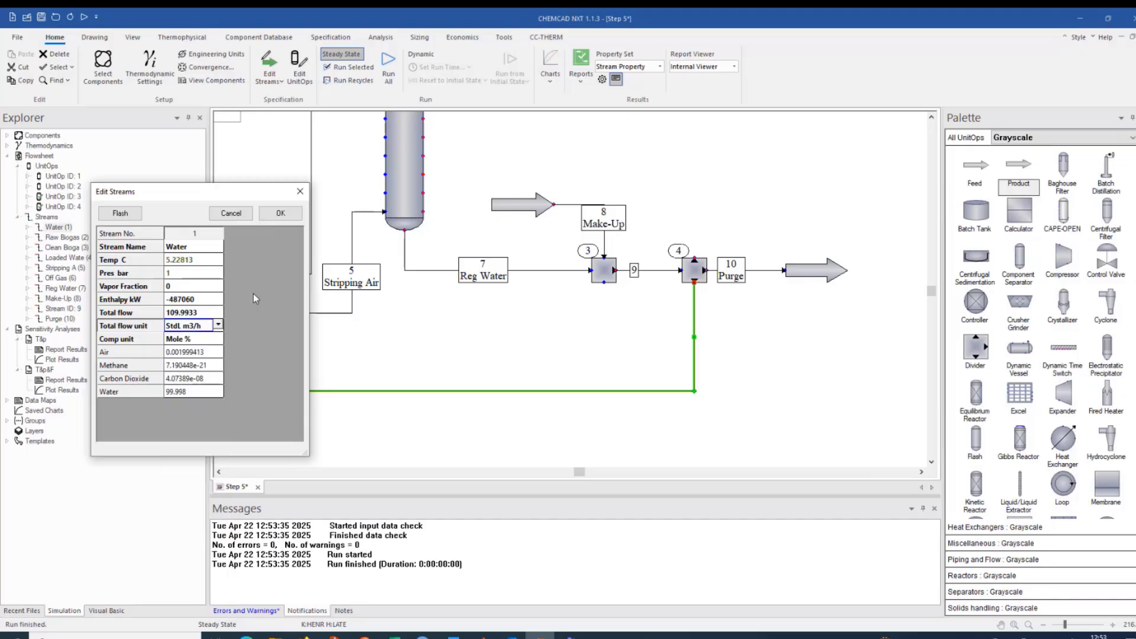
click(281, 213)
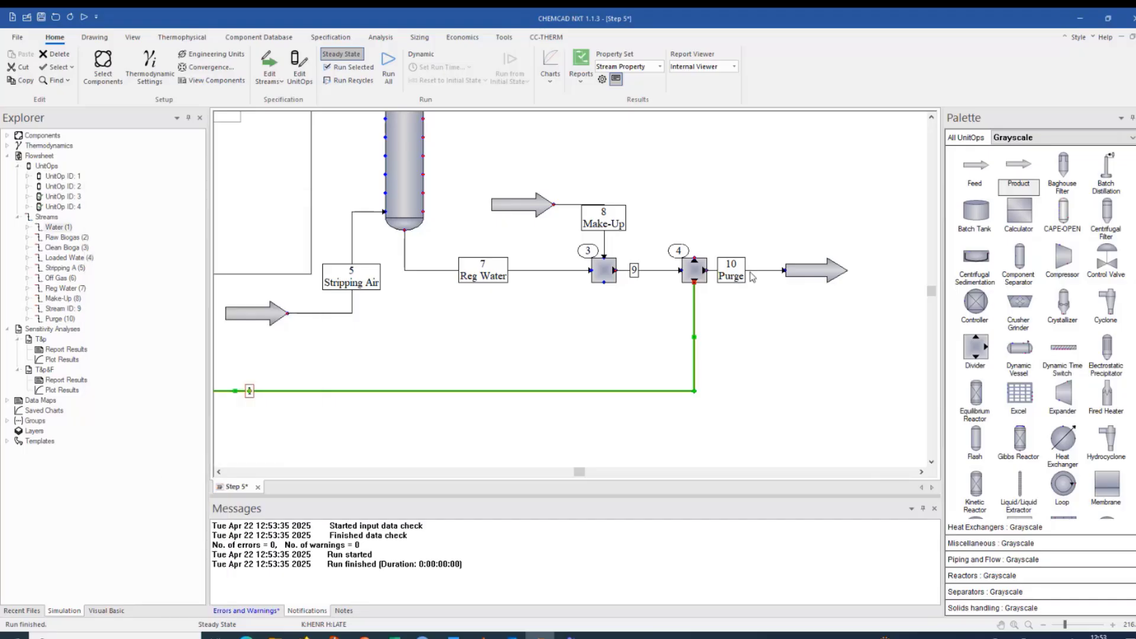
Step: Review the Purge stream's specification, checking its total flow
double_click(750, 272)
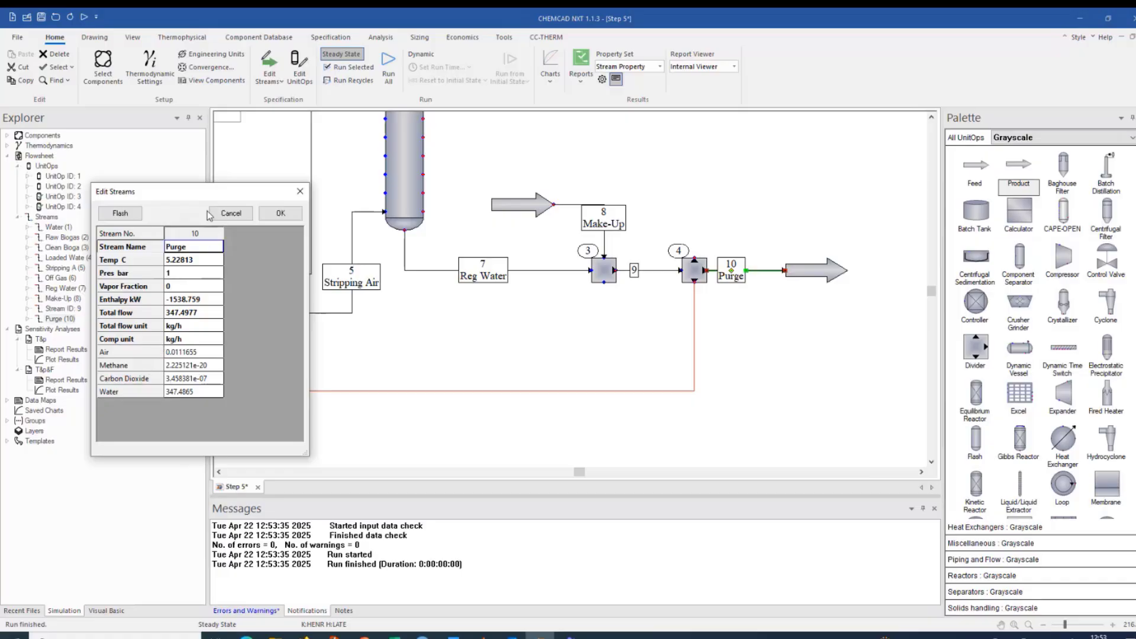
drag(212, 194, 225, 164)
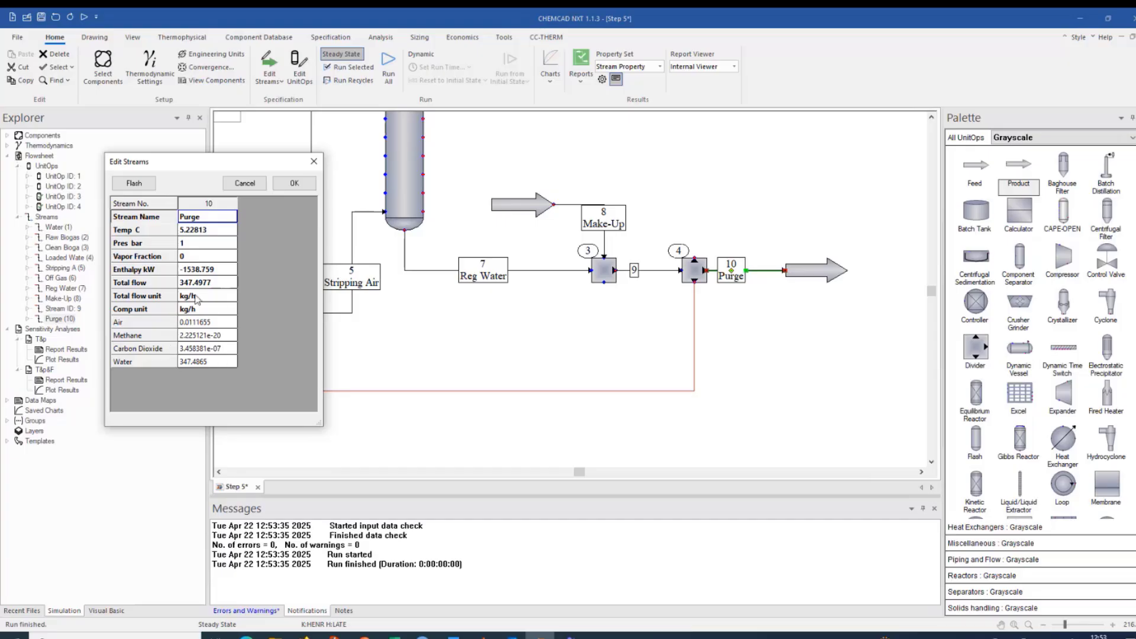
click(296, 187)
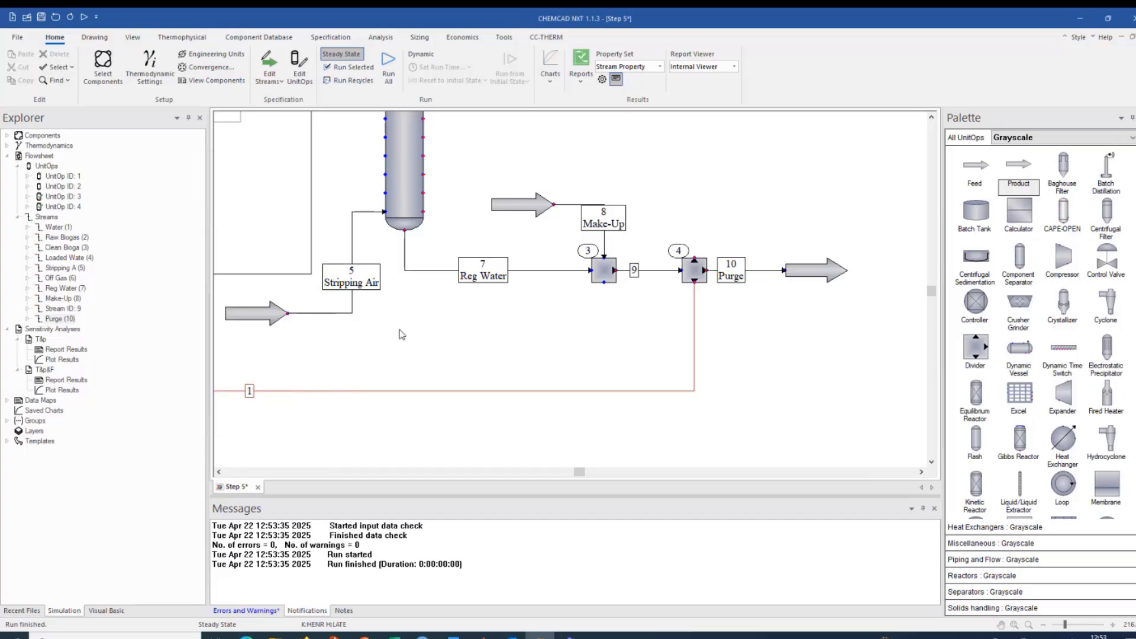
Step: Review the whole flowsheet and the recycled Water stream's specification, checking its temperature and pressure
scroll(594, 395, down, 2)
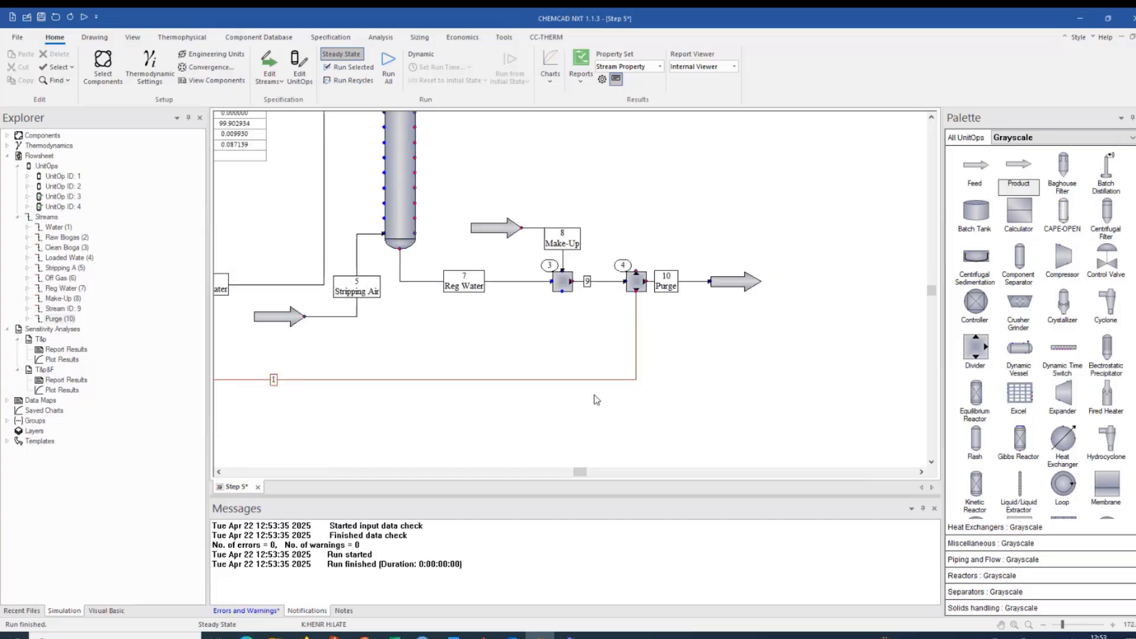
click(1014, 624)
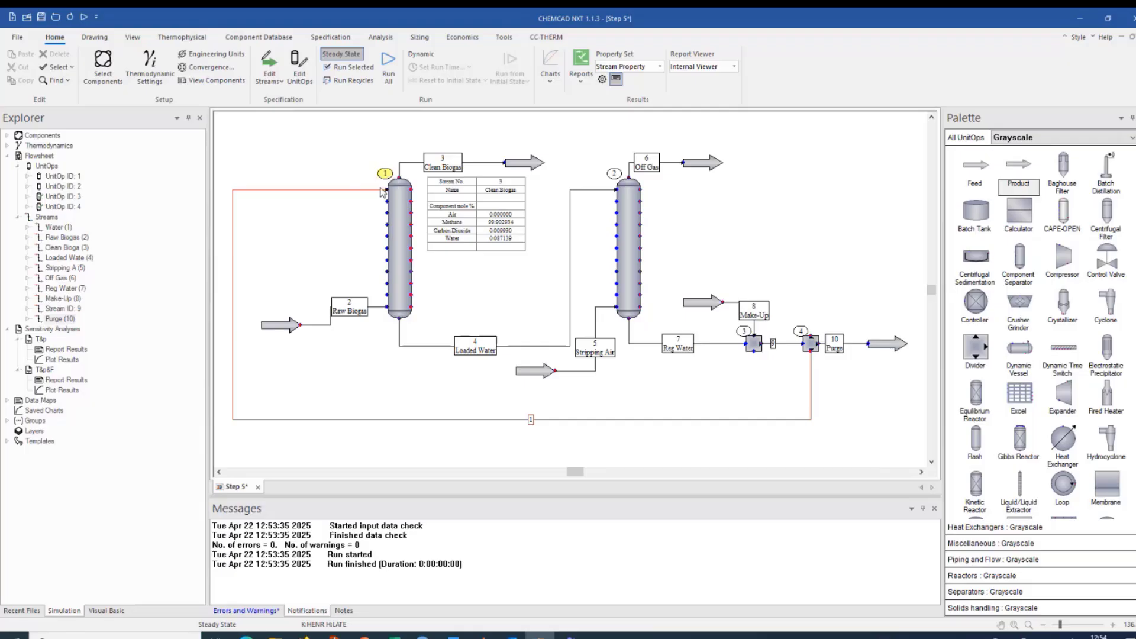
double_click(532, 421)
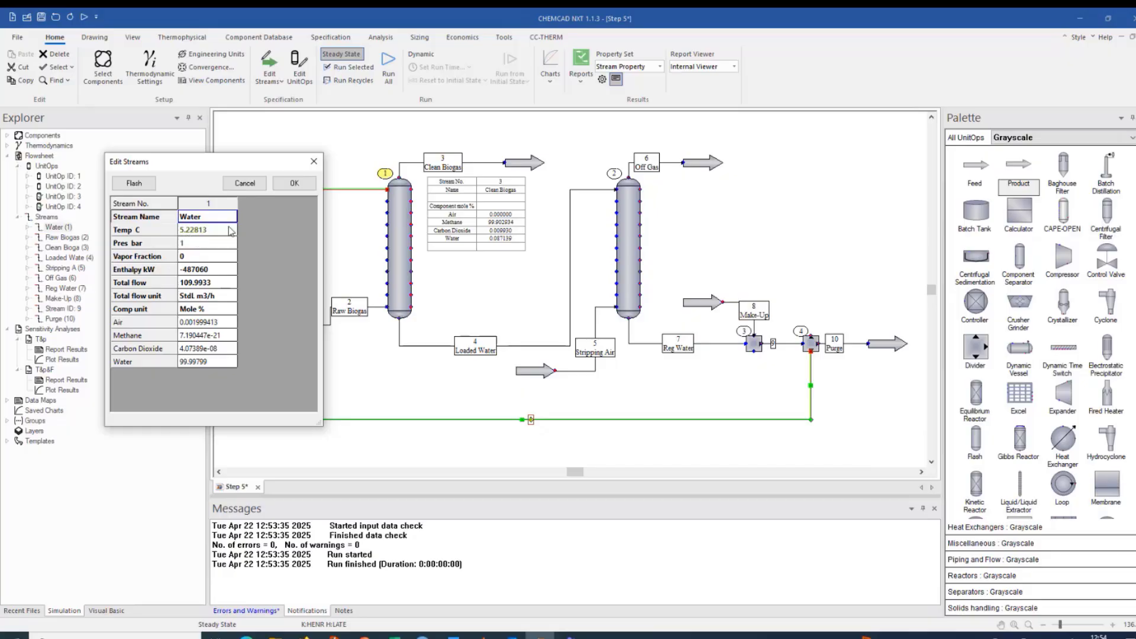
click(294, 184)
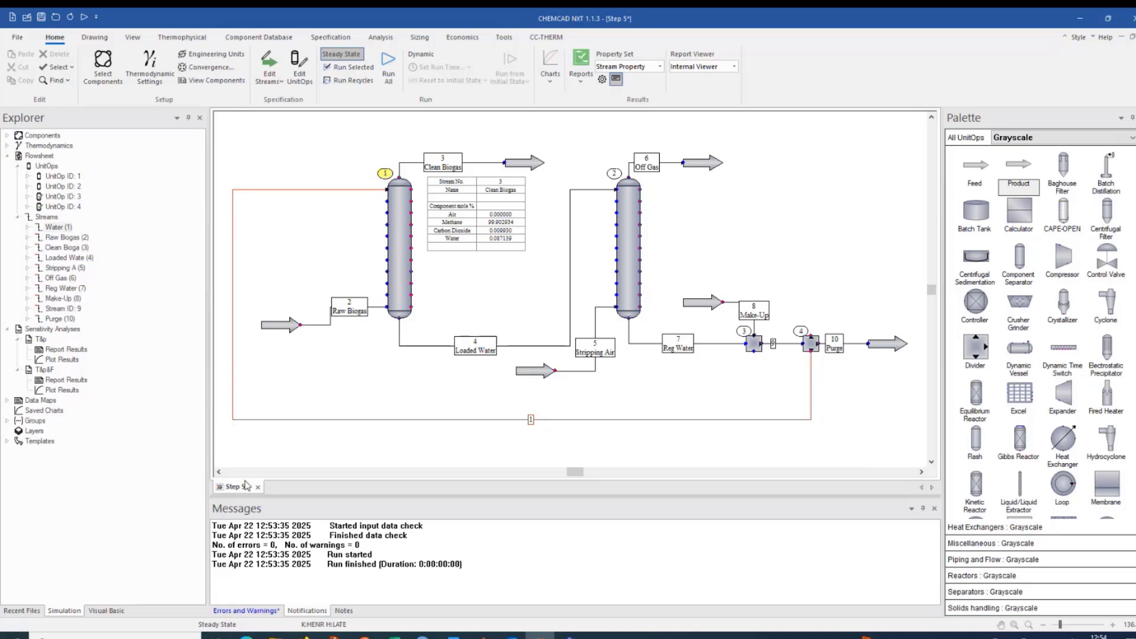
Step: Place a heat exchanger on the recycle line just before the first column's top left inlet
click(219, 472)
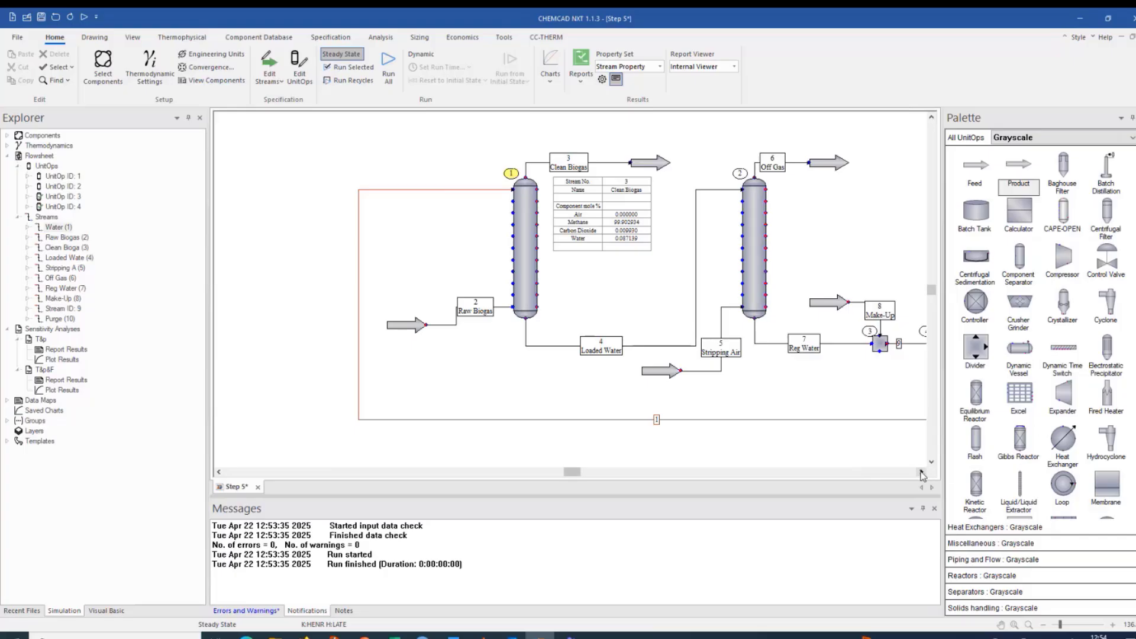
click(1063, 440)
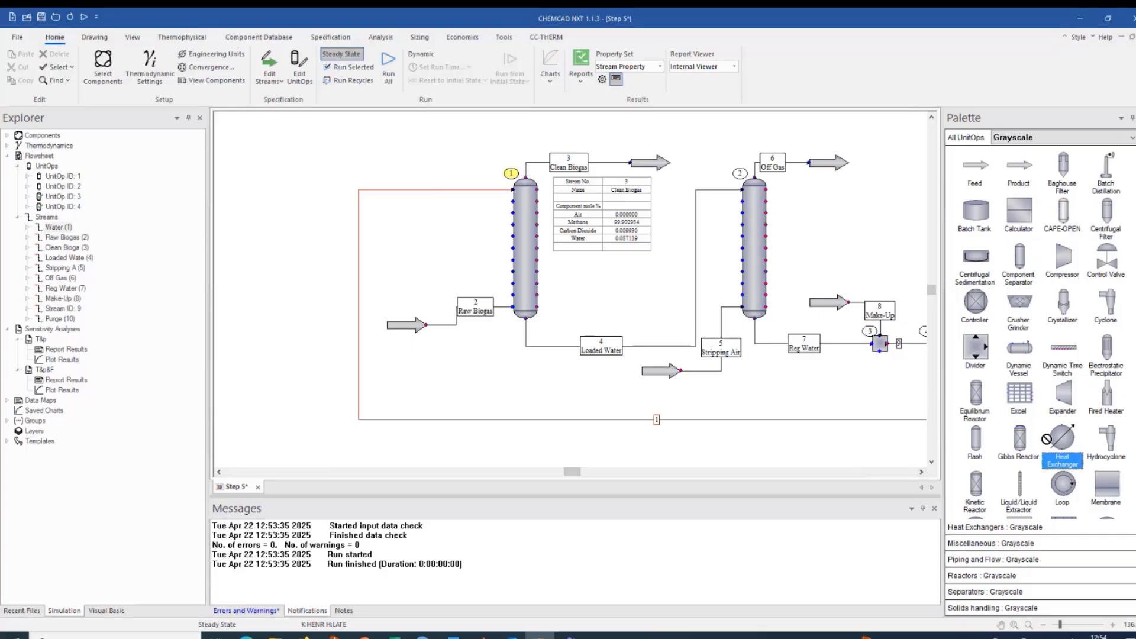
click(429, 191)
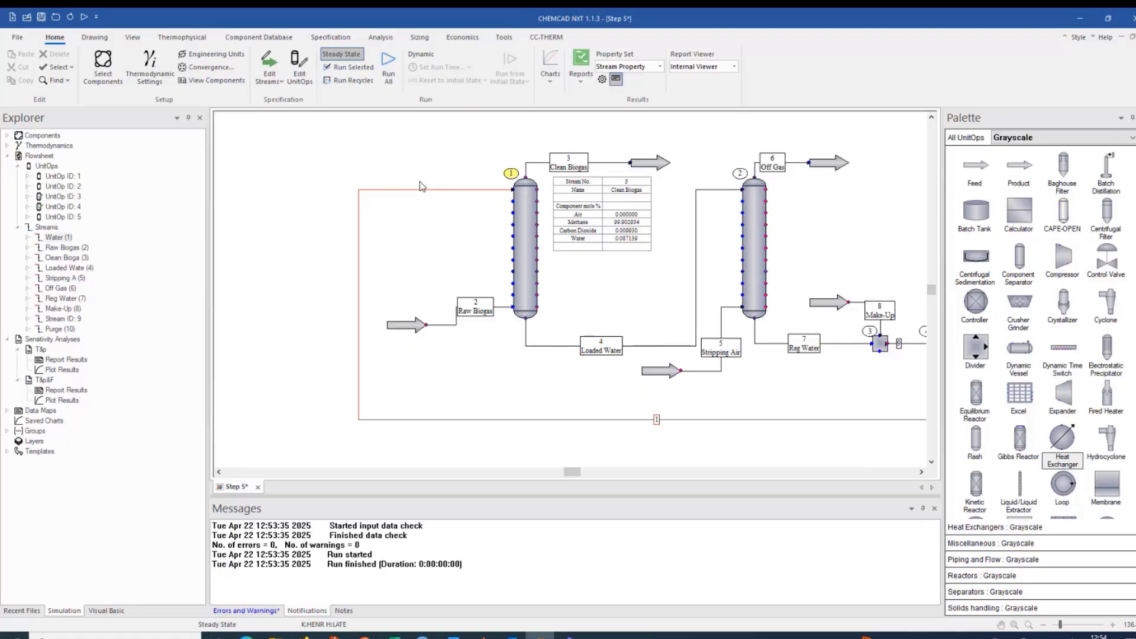
Step: Move the starting point of the recycled Water stream from the divider's lower outlet to the heat exchanger's outlet
click(708, 421)
scroll(782, 421, down, 3)
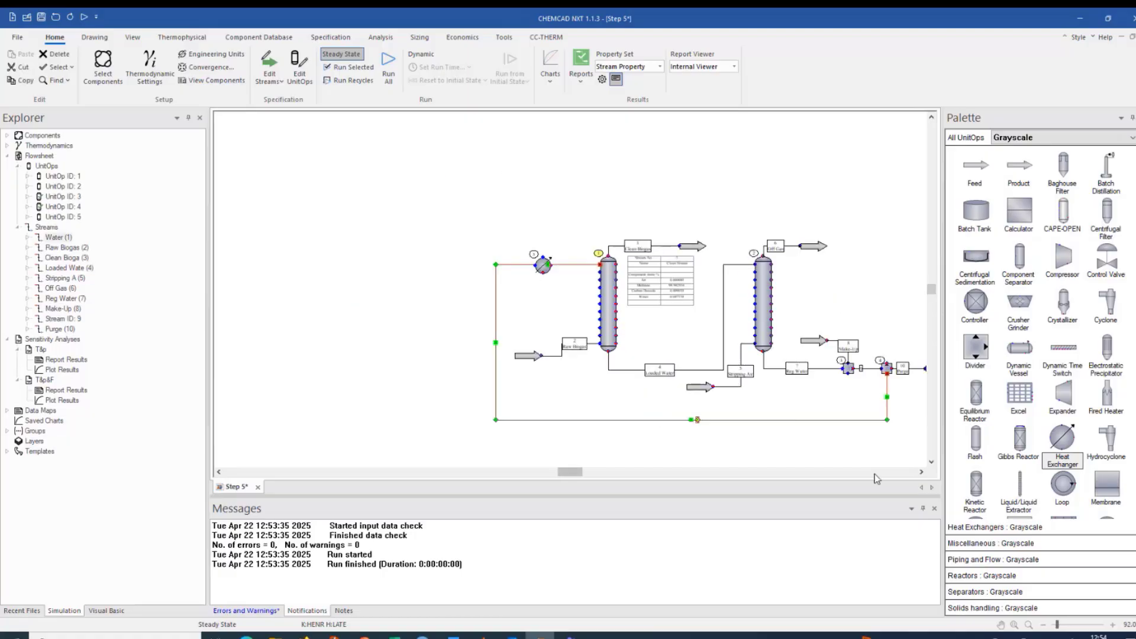
click(921, 473)
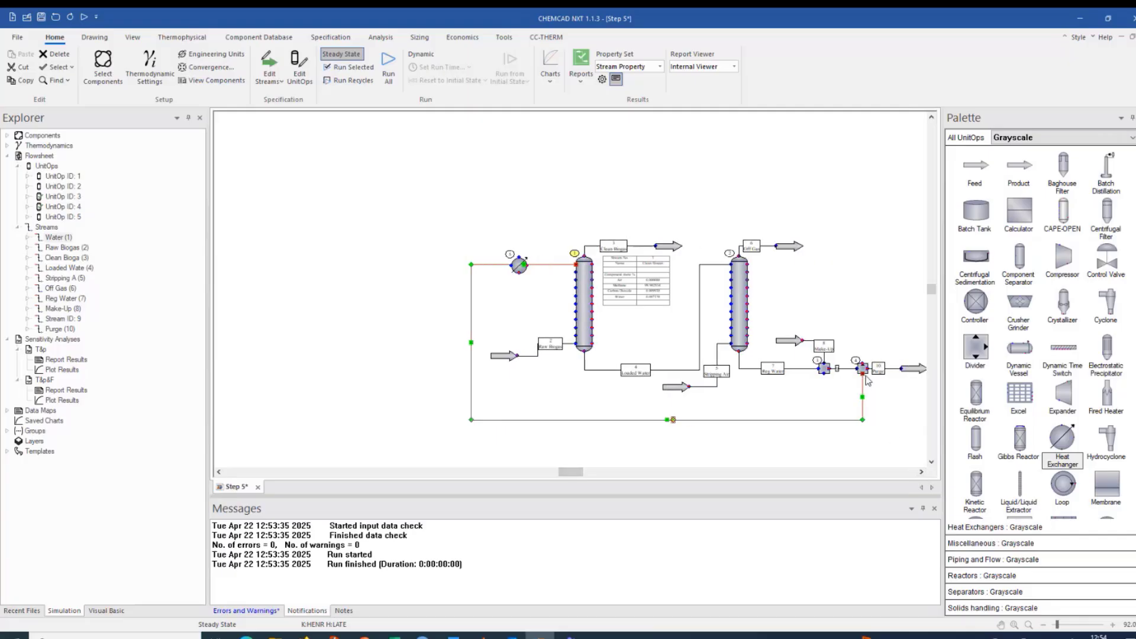
mouse_move(861, 374)
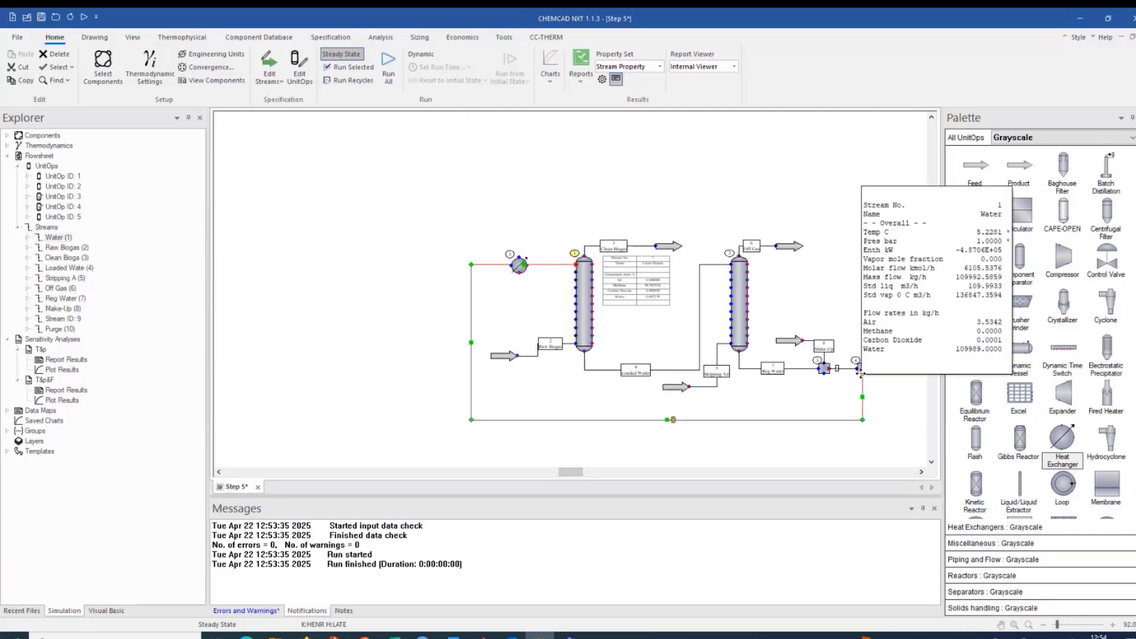
drag(861, 374, 529, 268)
scroll(507, 297, up, 2)
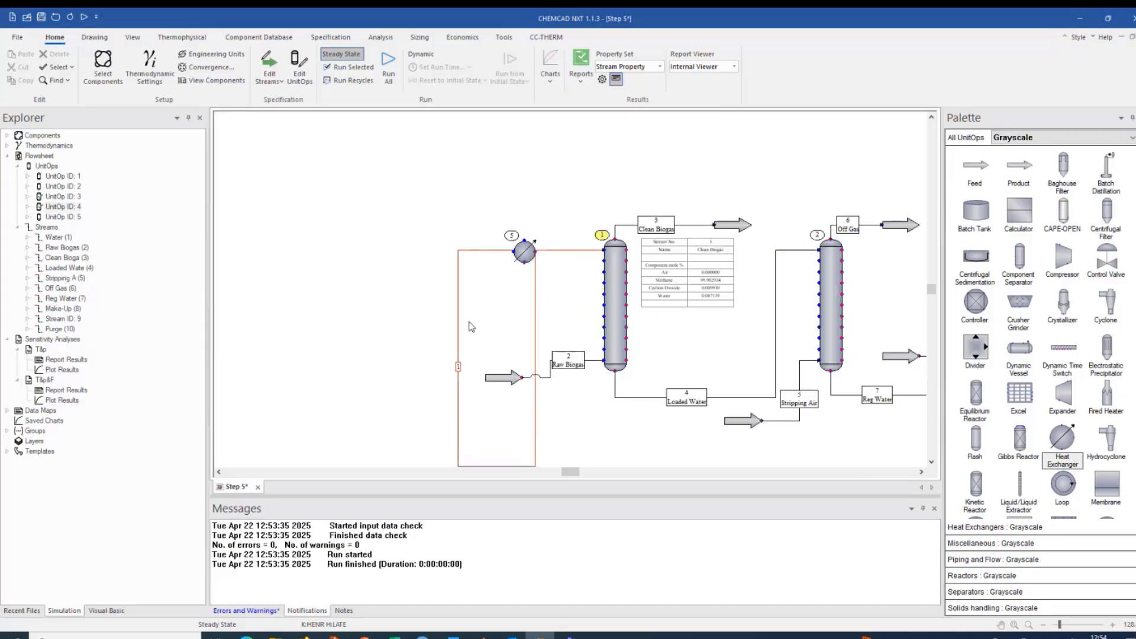
Step: Reroute the Water stream directly from the heat exchanger's outlet to the first column's top left inlet
click(535, 290)
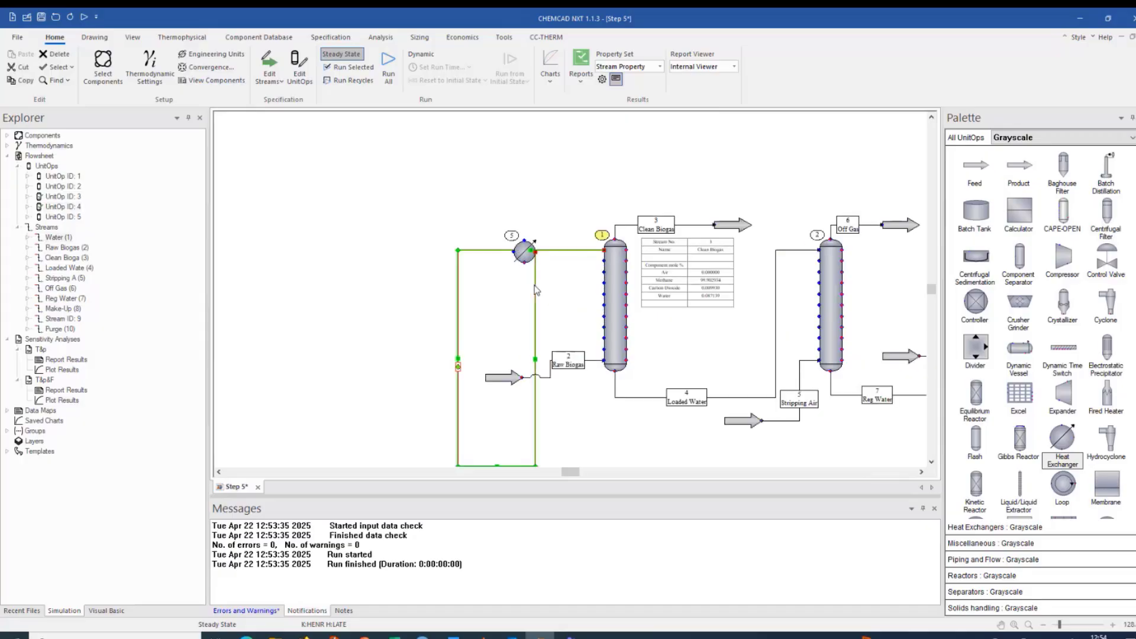
right_click(536, 287)
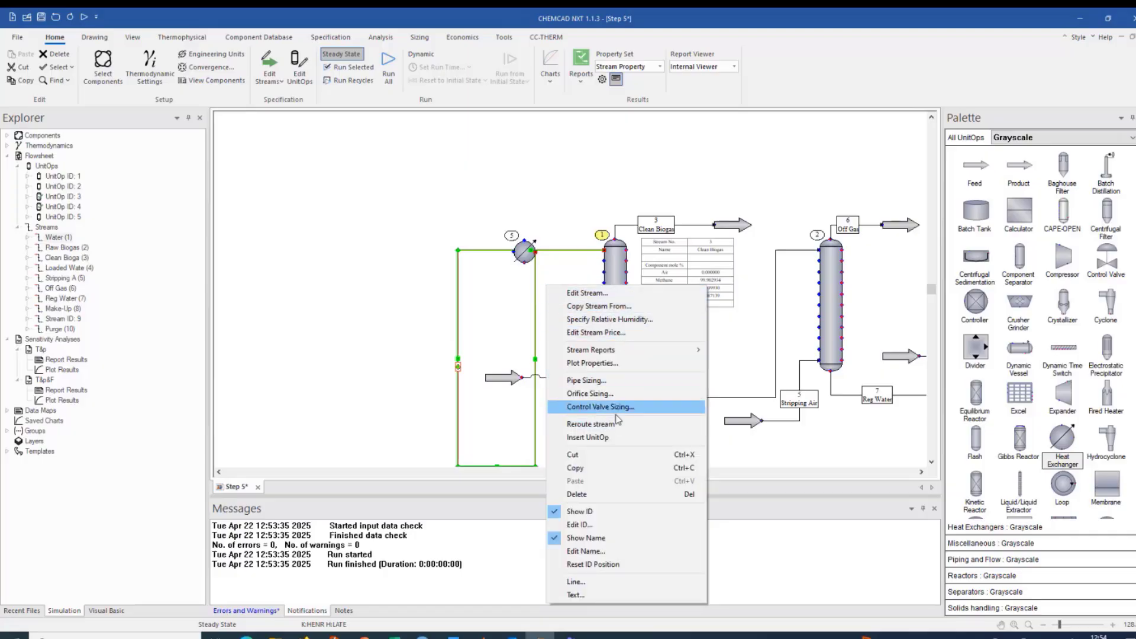
click(592, 424)
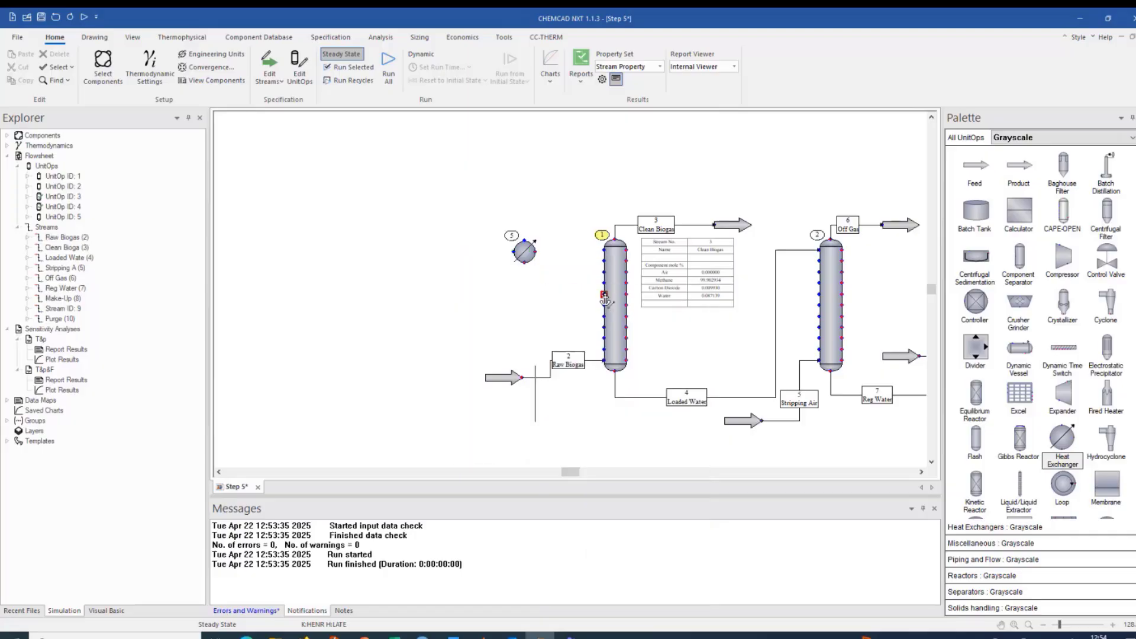
click(598, 258)
Step: Draw a recycle stream from the divider's lower outlet around beneath both columns to the heat exchanger's inlet
scroll(858, 454, down, 2)
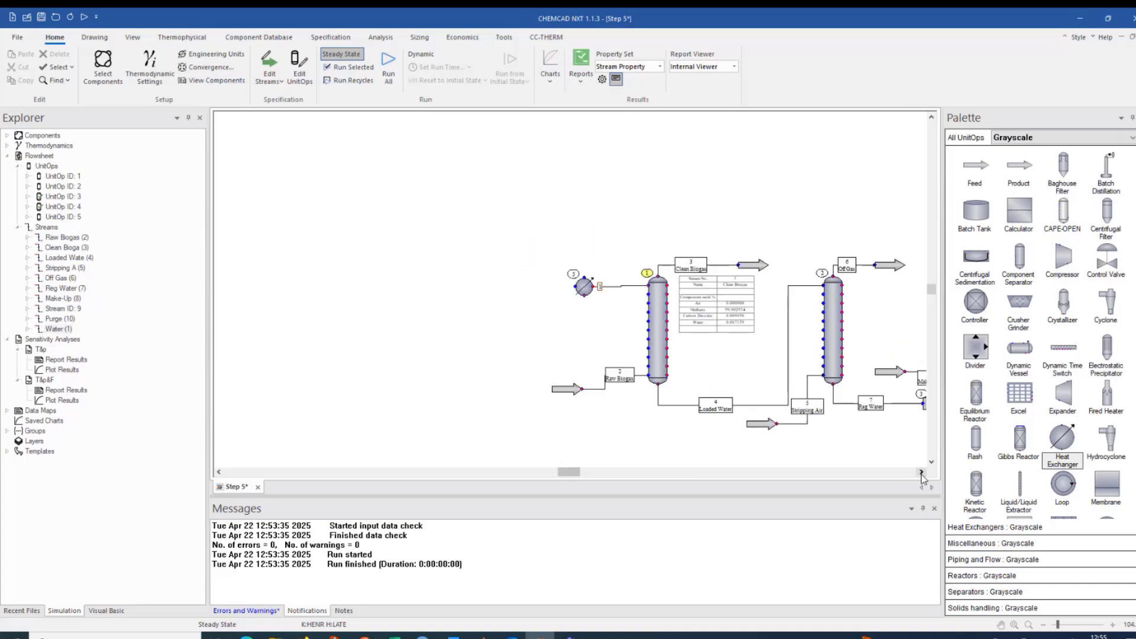
click(921, 472)
click(921, 473)
click(921, 472)
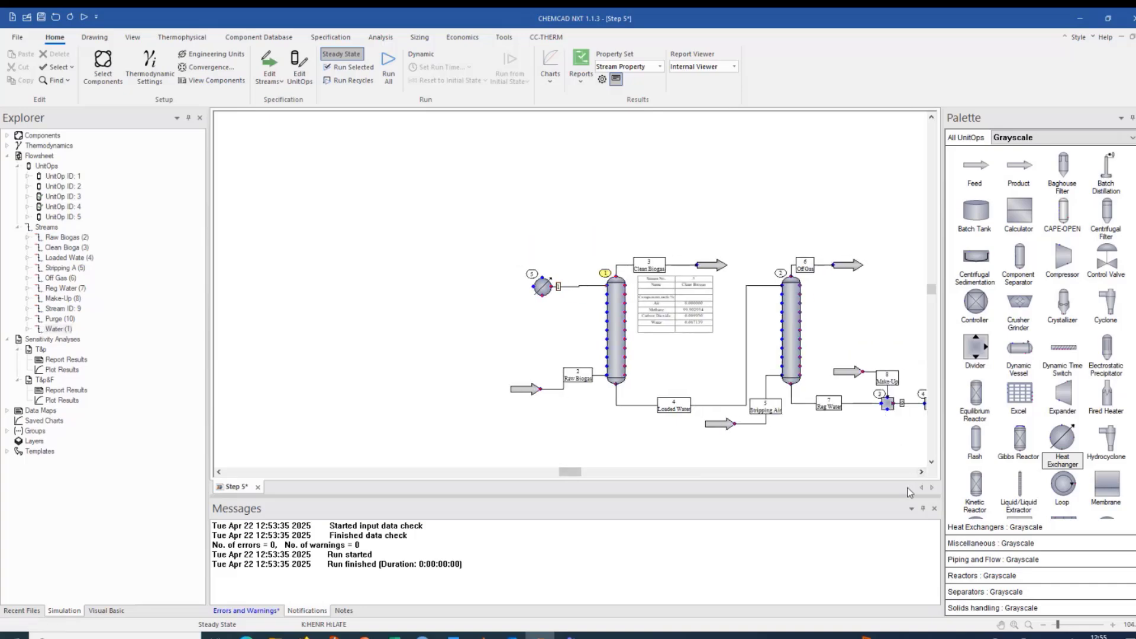
click(921, 472)
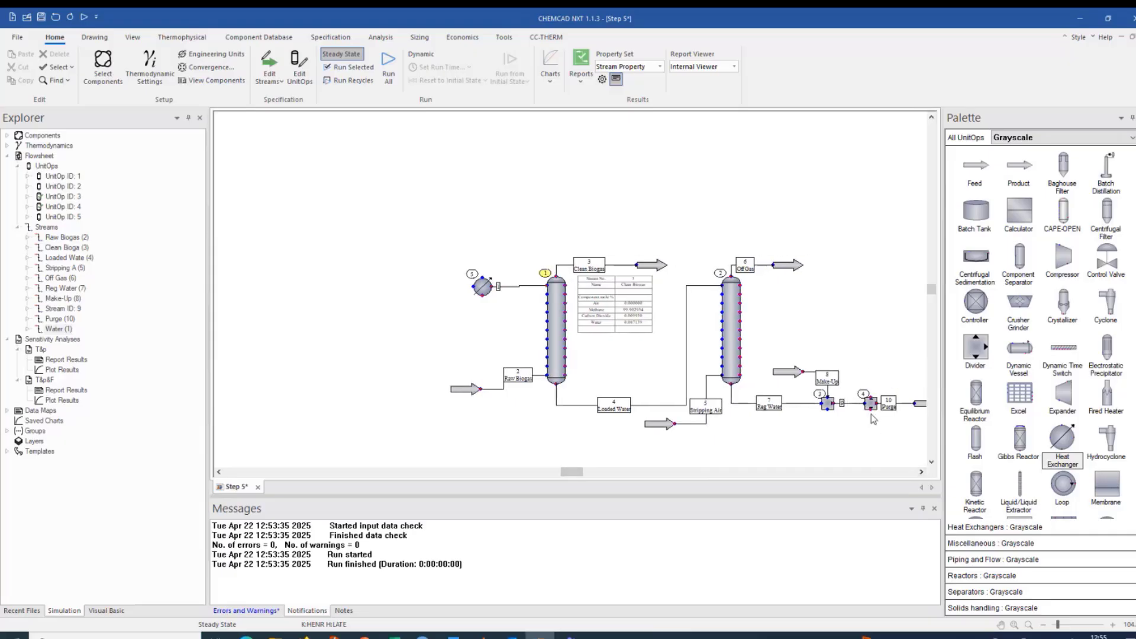
click(871, 409)
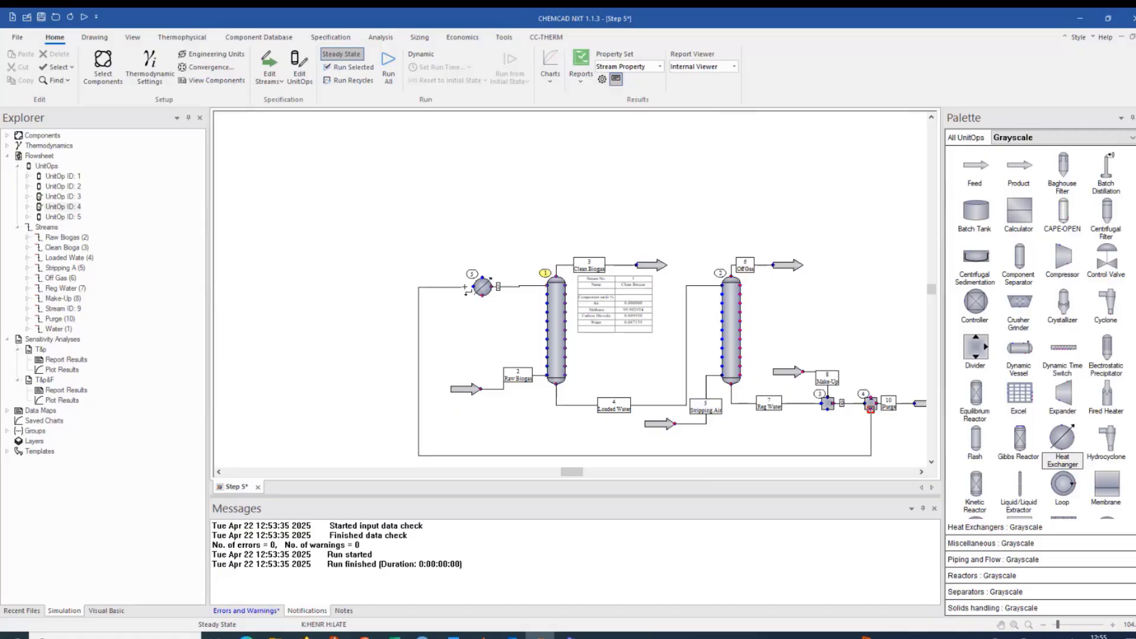
click(475, 288)
Step: Specify the heat exchanger by the temperature of stream 1, leaving the pressure drop and other design specifications blank
scroll(506, 343, up, 1)
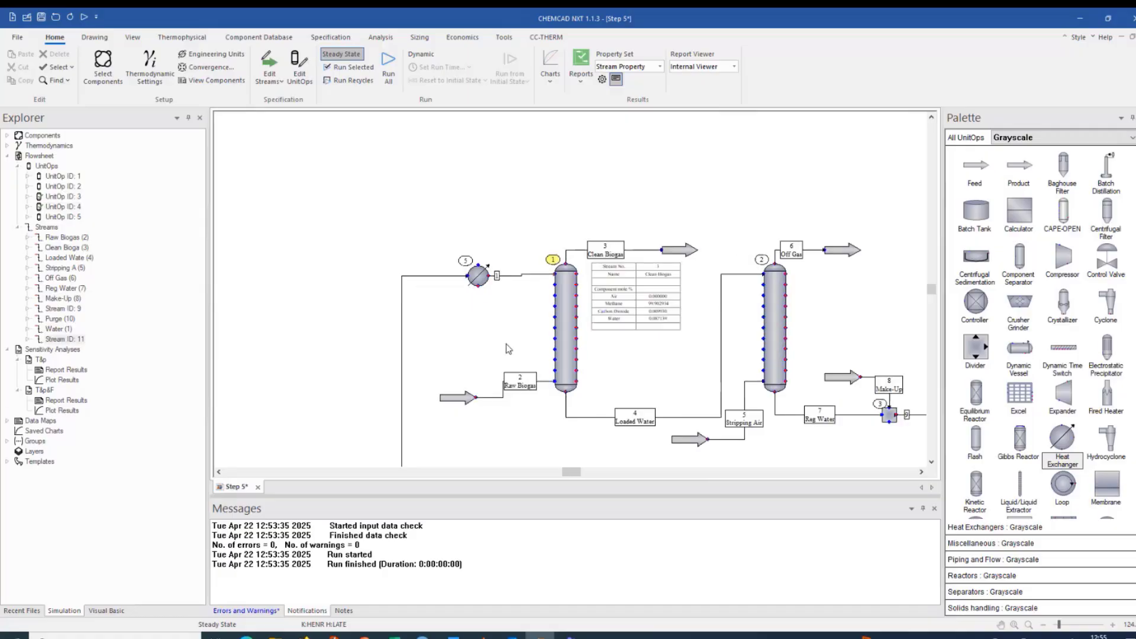
double_click(479, 278)
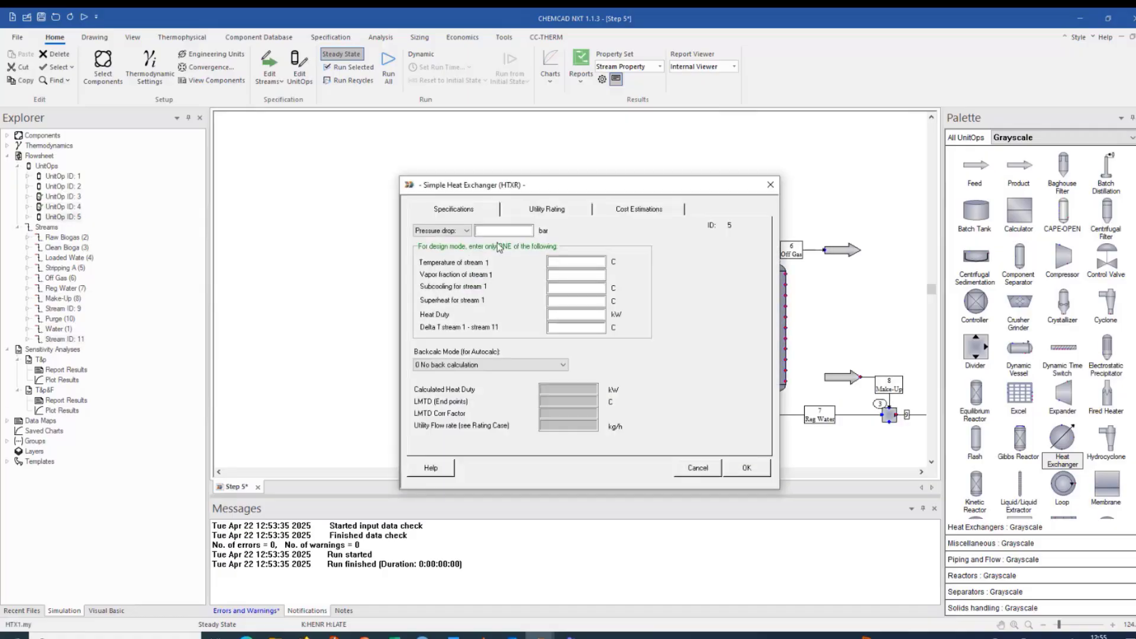
drag(577, 188, 852, 139)
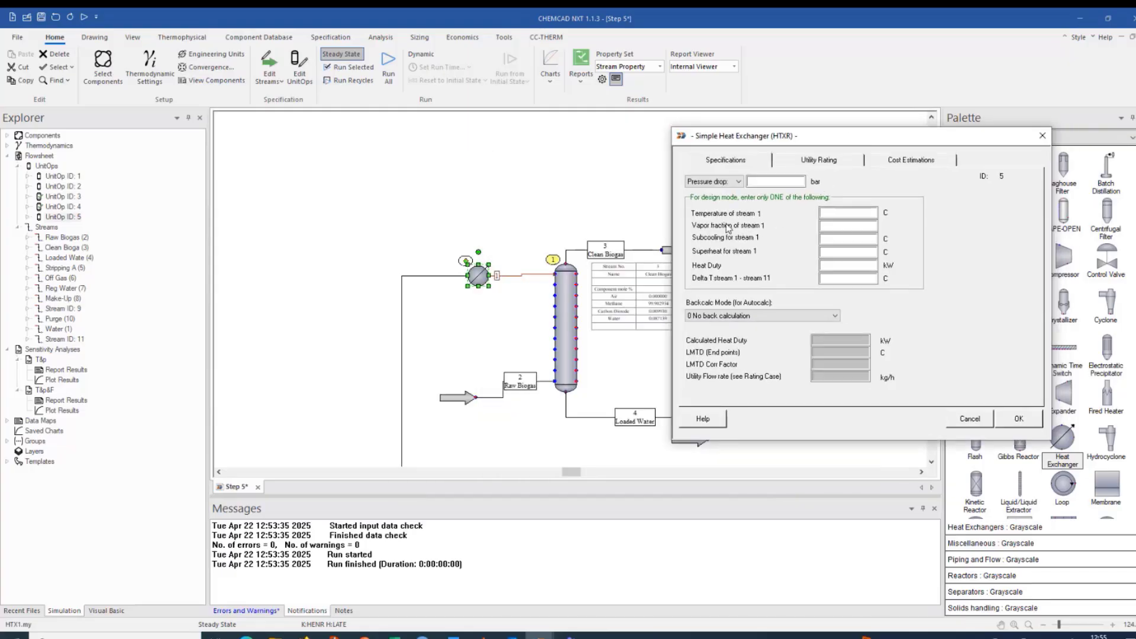
click(844, 212)
click(1018, 418)
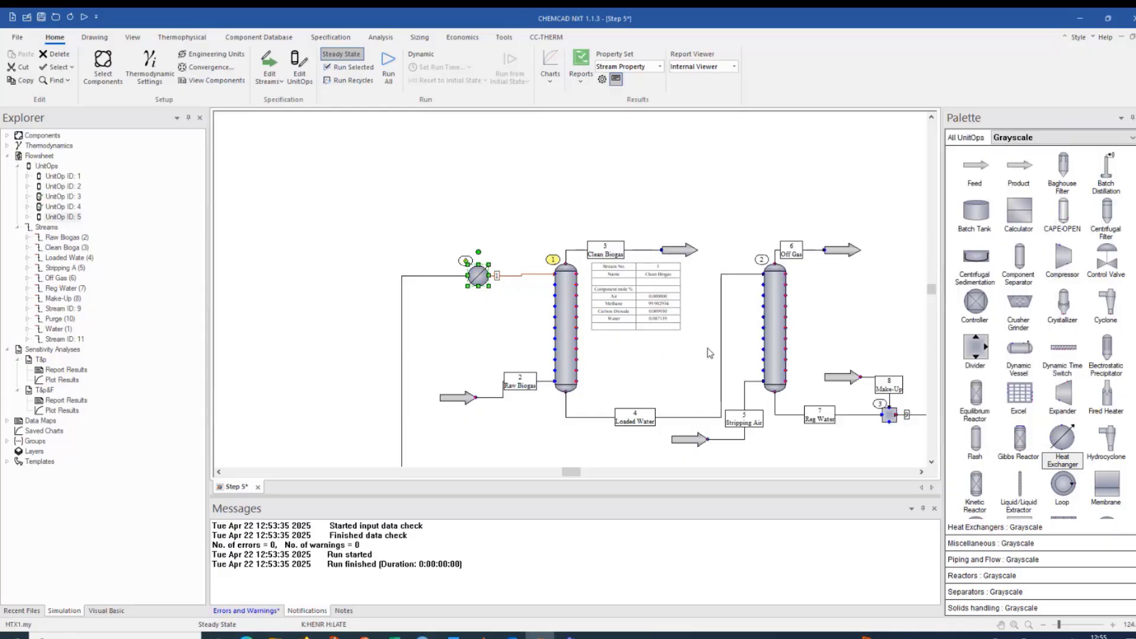
click(689, 360)
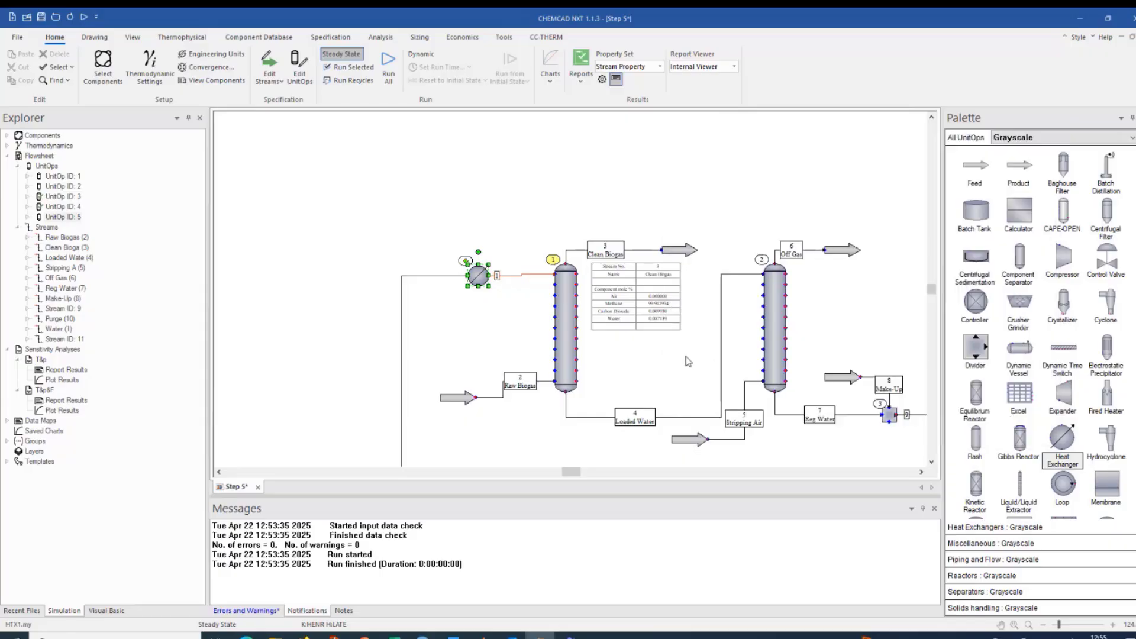
Step: Nudge the heat exchanger slightly upward so that its outlet stream runs straight into the first column's inlet
click(1014, 625)
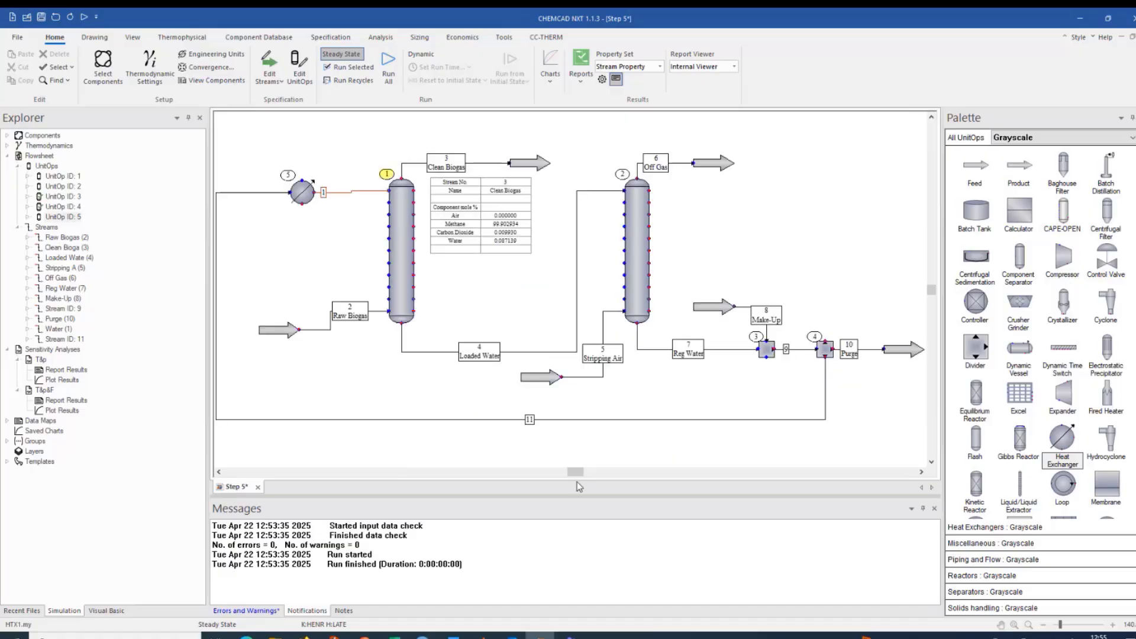
click(301, 192)
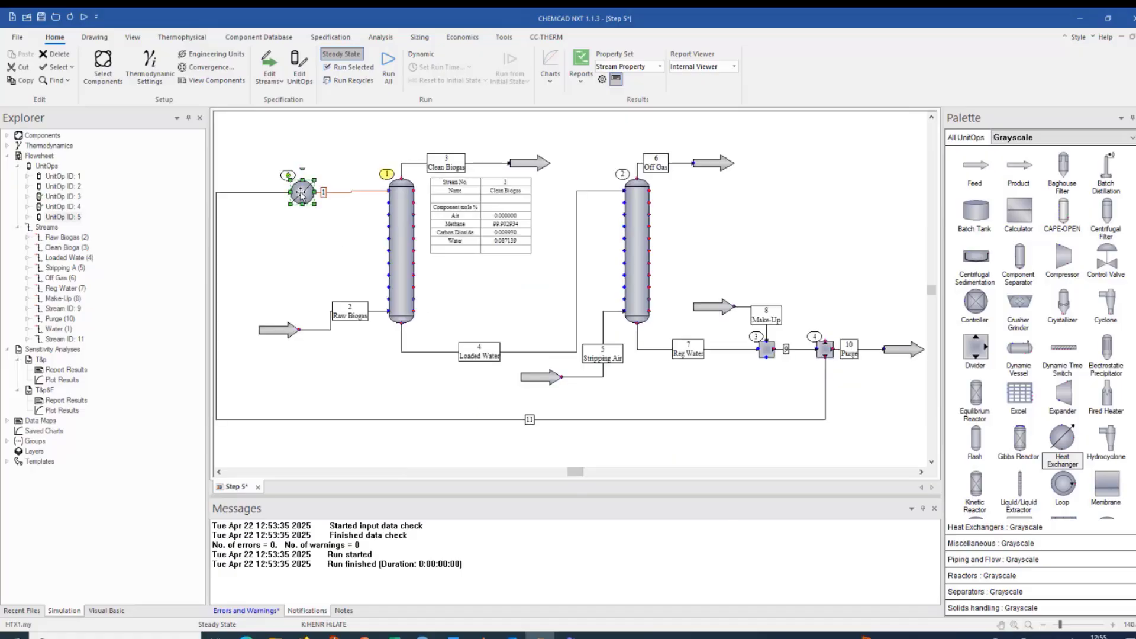
click(320, 249)
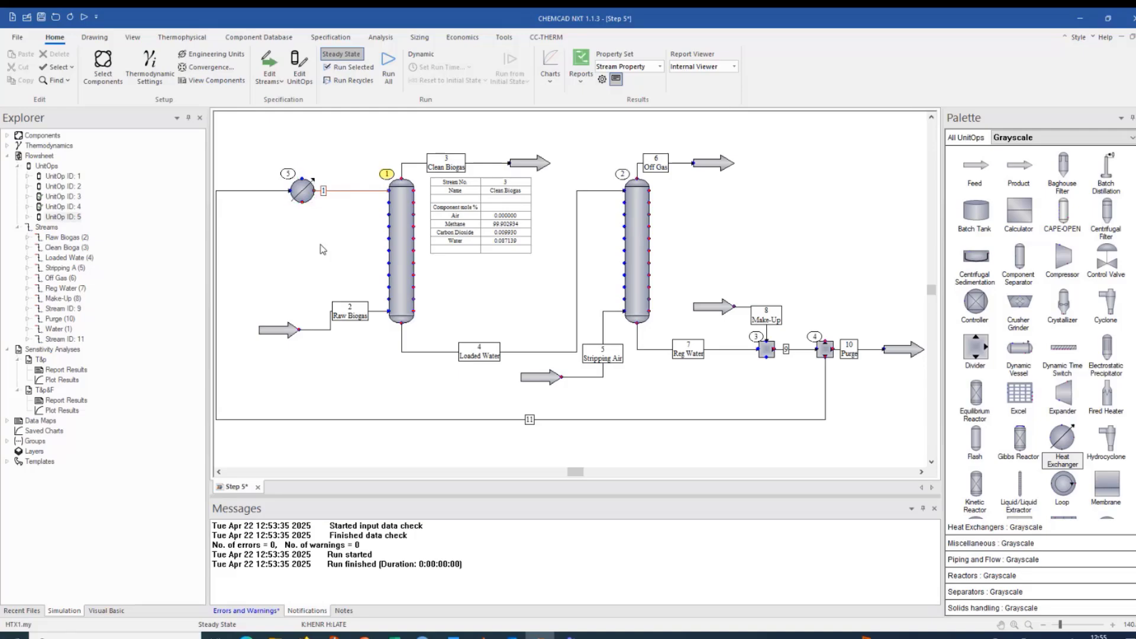
Step: Run the steady-state simulation of the whole flowsheet with the closed water recycle and acknowledge the run messages
click(393, 59)
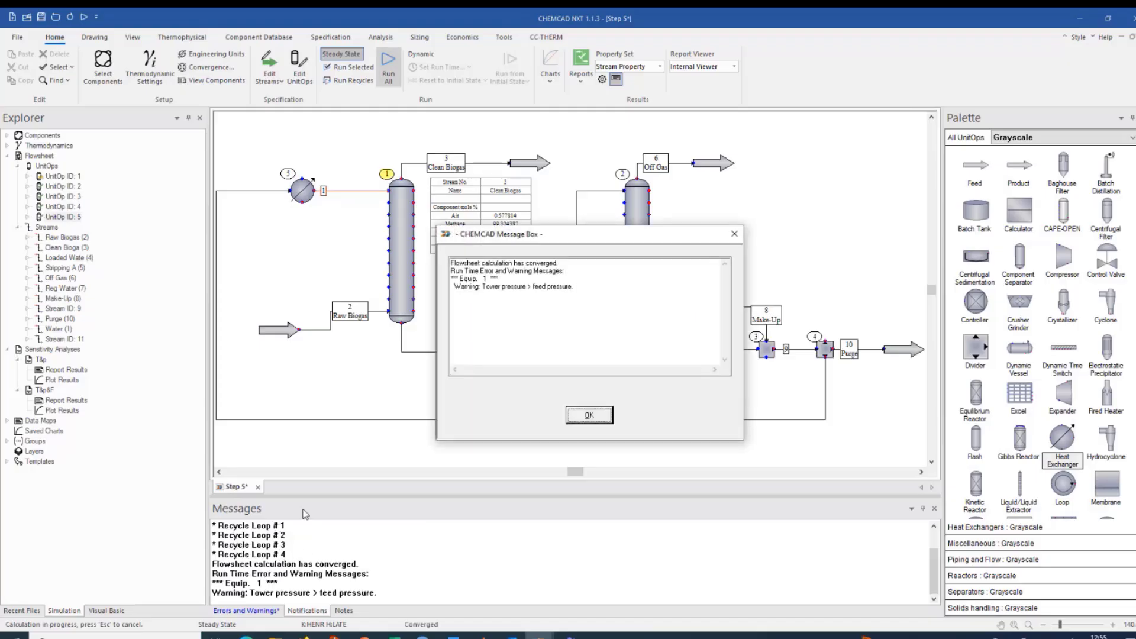
click(604, 415)
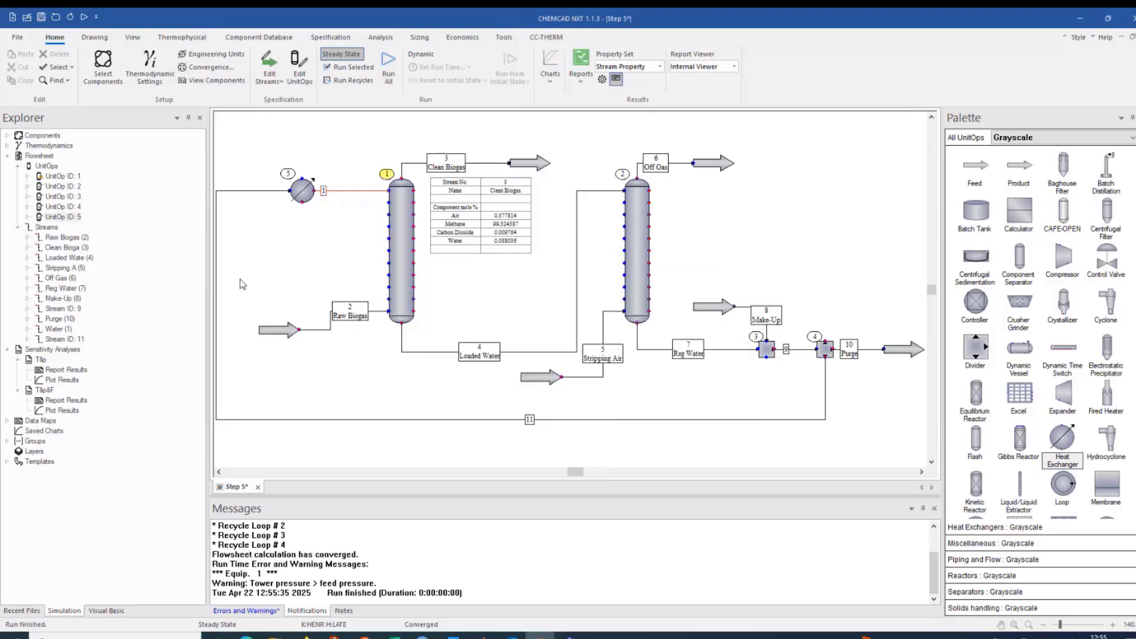
Step: Inspect the calculated conditions and compositions of the Off Gas and Clean Biogas streams
click(691, 165)
double_click(691, 165)
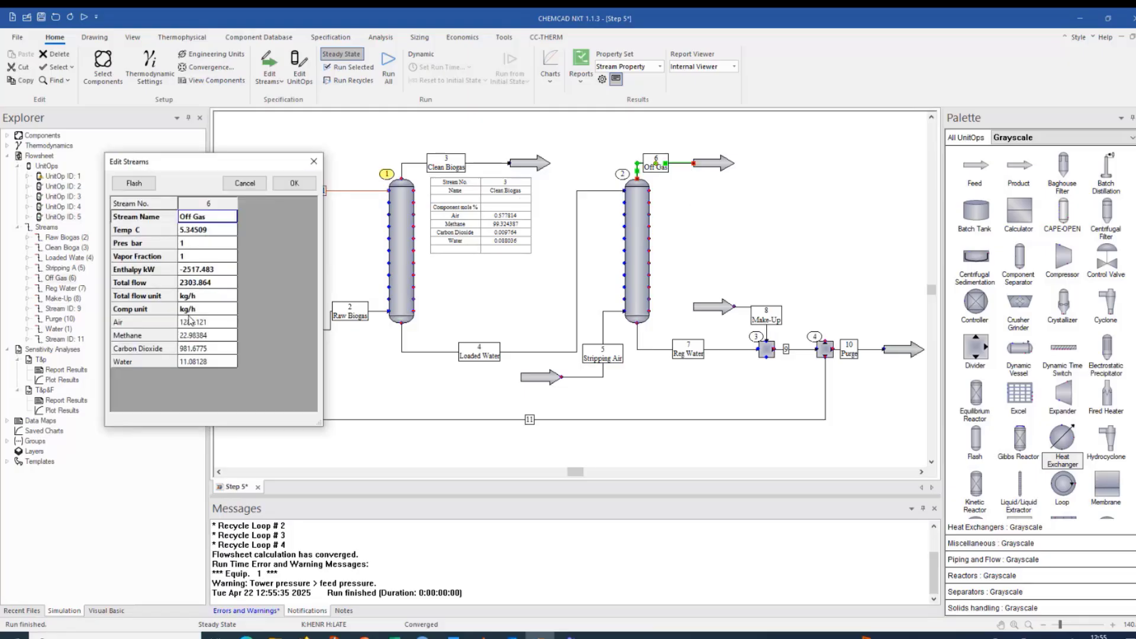
click(301, 185)
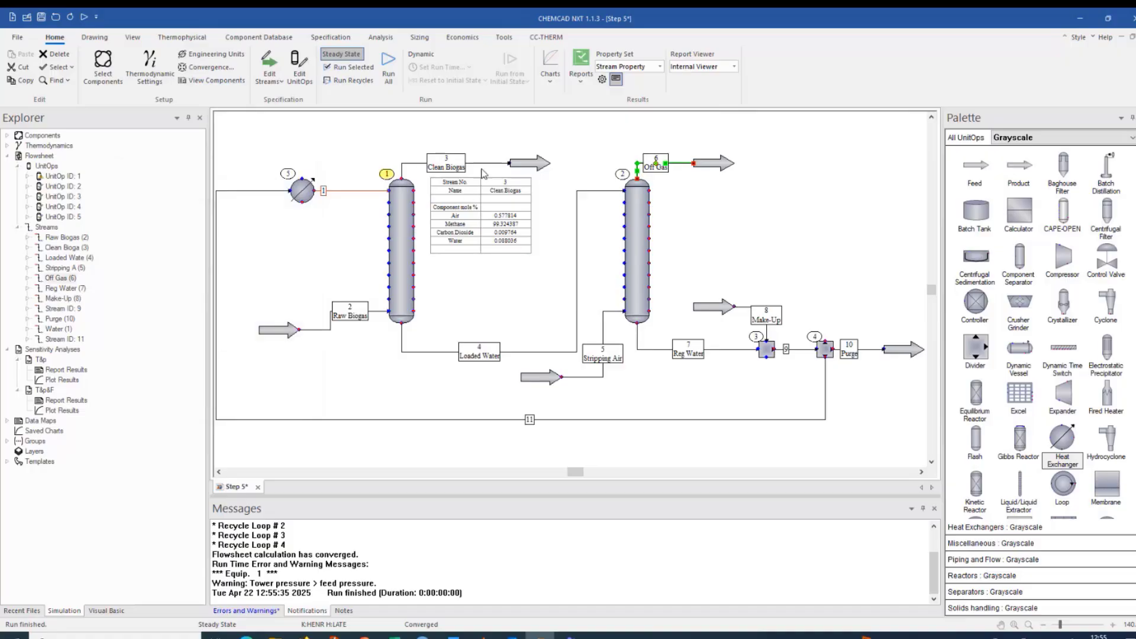
double_click(484, 166)
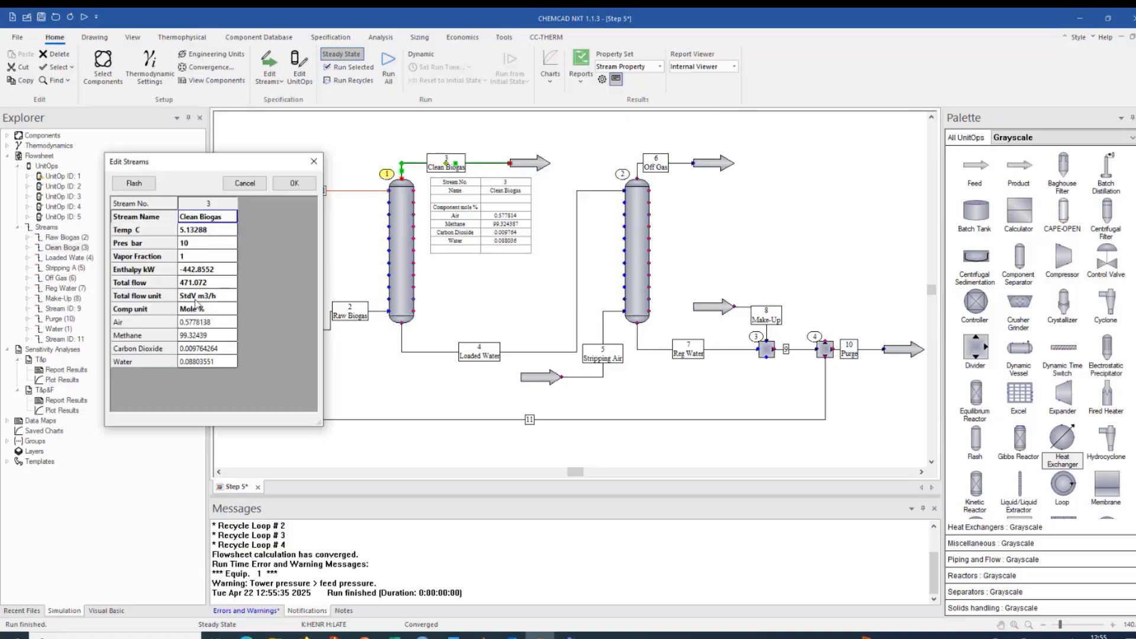
click(297, 185)
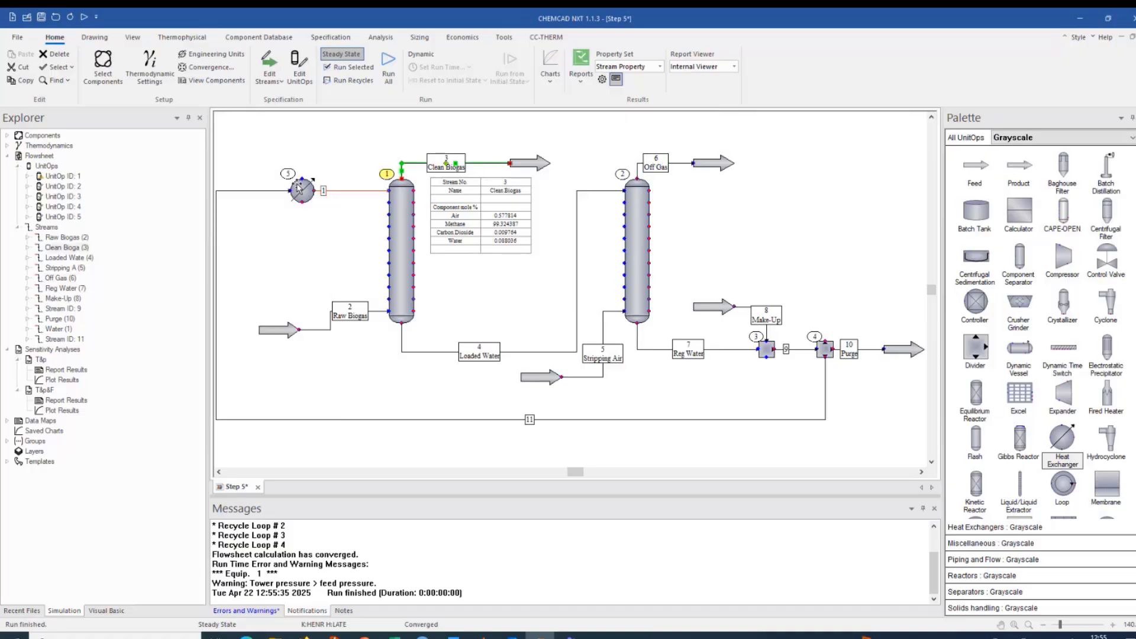
click(361, 262)
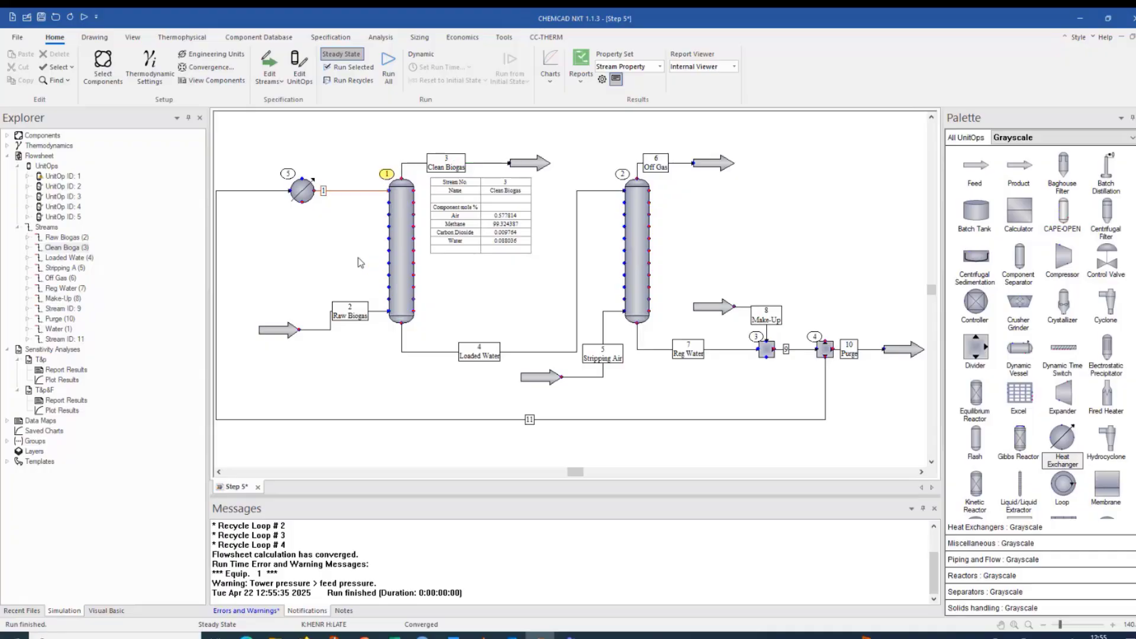